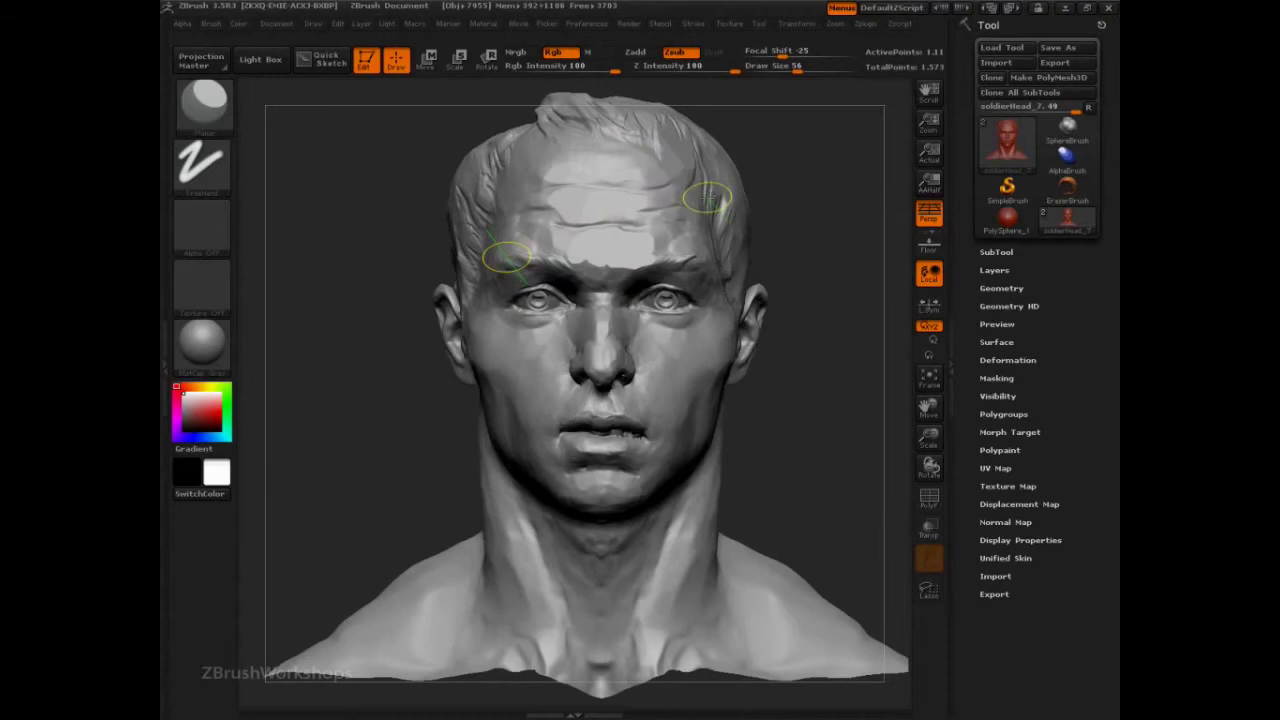
- Try to flatten a wide band across the forehead with one Planar brush stroke from temple to temple
{"action": "mouse_move", "coordinate": [708, 197]}
{"action": "left_mouse_down"}
{"action": "mouse_move", "coordinate": [648, 196]}
{"action": "mouse_move", "coordinate": [512, 236]}
{"action": "mouse_move", "coordinate": [589, 238]}
{"action": "mouse_move", "coordinate": [540, 222]}
{"action": "mouse_move", "coordinate": [643, 241]}
{"action": "left_mouse_up"}
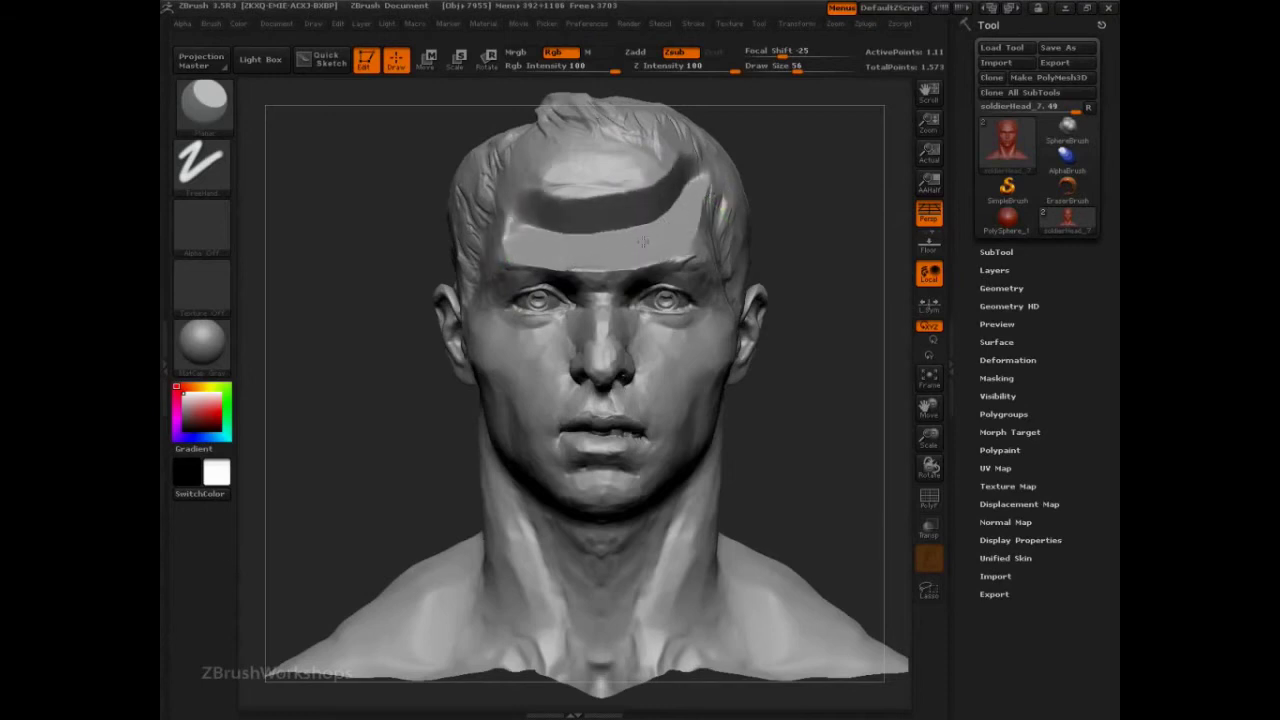
{"action": "left_click_drag", "start_coordinate": [877, 240], "coordinate": [628, 270]}
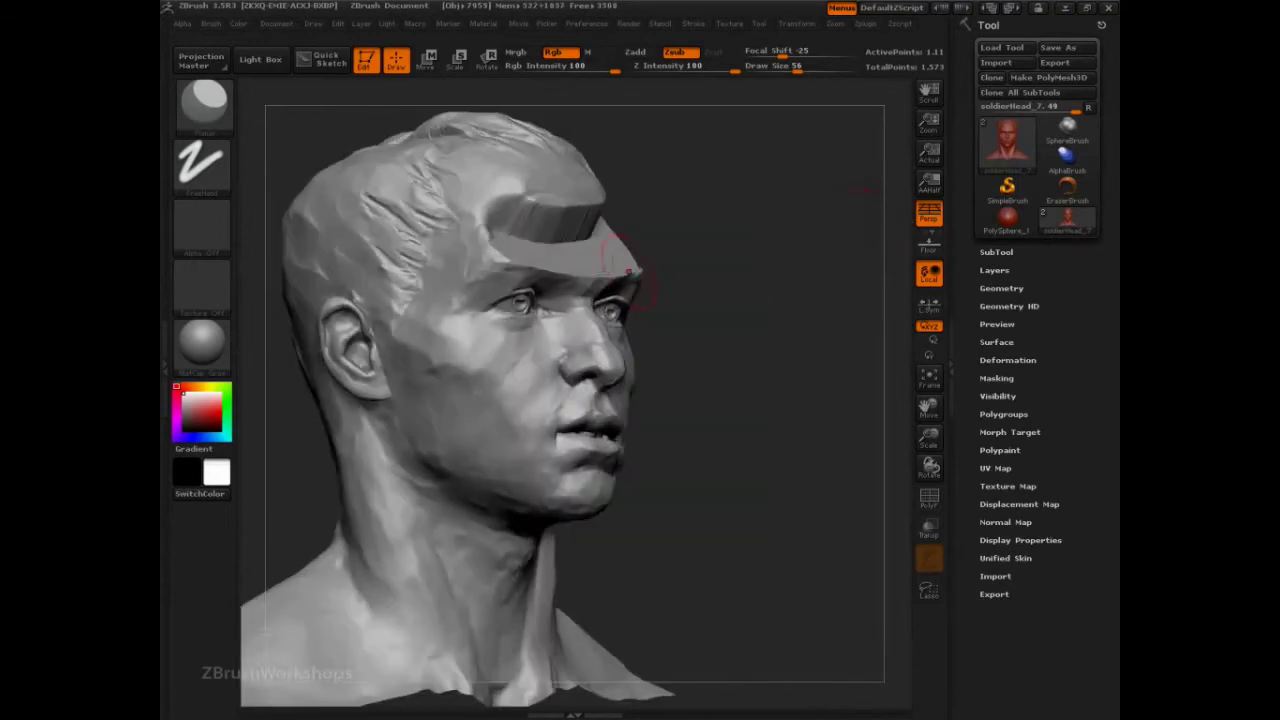
{"action": "mouse_move", "coordinate": [868, 236]}
{"action": "left_mouse_down"}
{"action": "mouse_move", "coordinate": [683, 246]}
{"action": "mouse_move", "coordinate": [762, 244]}
{"action": "mouse_move", "coordinate": [758, 224]}
{"action": "left_mouse_up"}
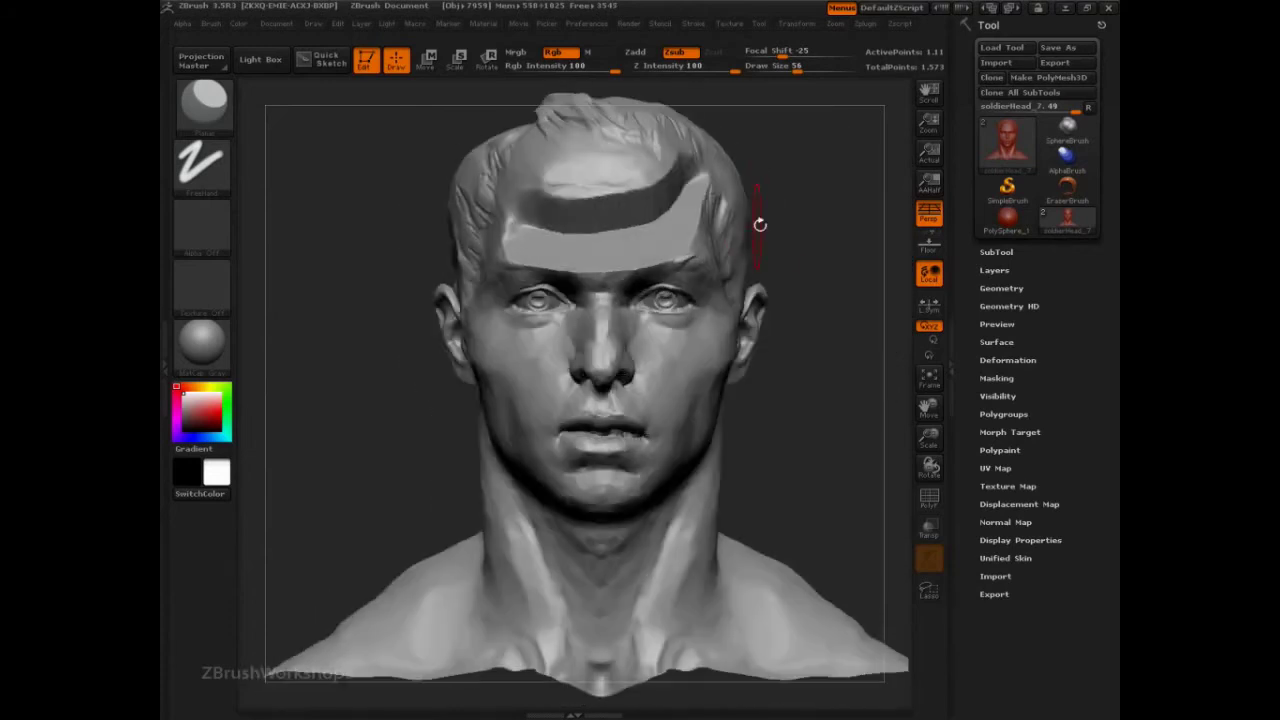
{"action": "key", "text": "ctrl+z"}
- Flatten the middle of the forehead and check the surface from the side
{"action": "mouse_move", "coordinate": [625, 205]}
{"action": "left_mouse_down", "text": "shift"}
{"action": "mouse_move", "coordinate": [586, 171]}
{"action": "mouse_move", "coordinate": [614, 233]}
{"action": "mouse_move", "coordinate": [634, 197]}
{"action": "left_mouse_up", "text": "shift"}
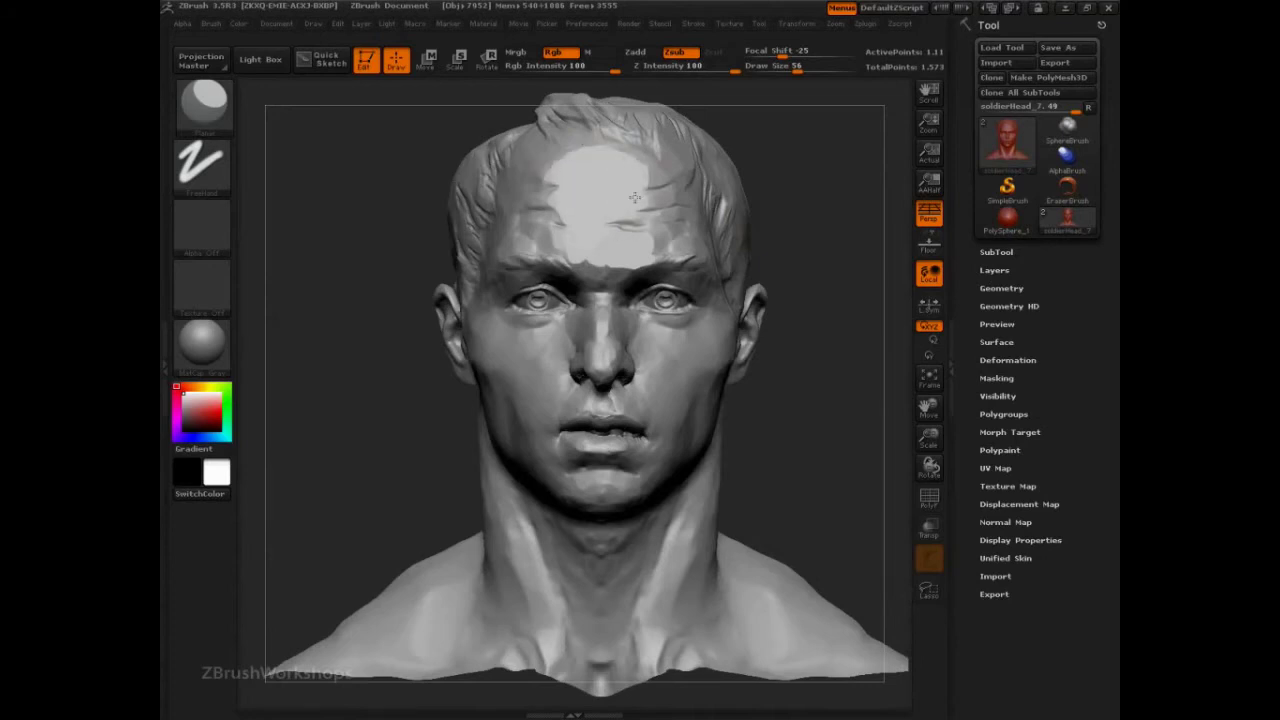
{"action": "mouse_move", "coordinate": [806, 346]}
{"action": "left_mouse_down"}
{"action": "mouse_move", "coordinate": [437, 417]}
{"action": "mouse_move", "coordinate": [490, 404]}
{"action": "left_mouse_up"}
{"action": "left_click_drag", "start_coordinate": [800, 356], "coordinate": [729, 388]}
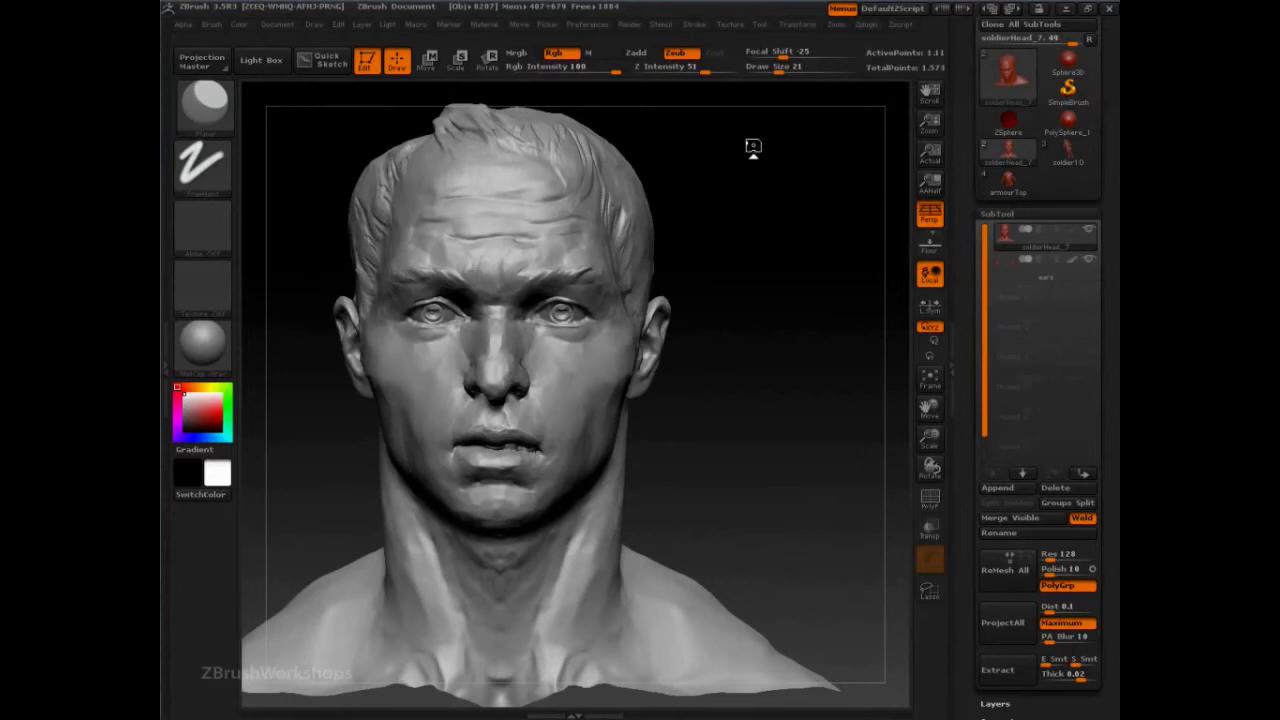
- Set the Planar brush's stroke backtrack mode to Spline
{"action": "left_click", "coordinate": [693, 24]}
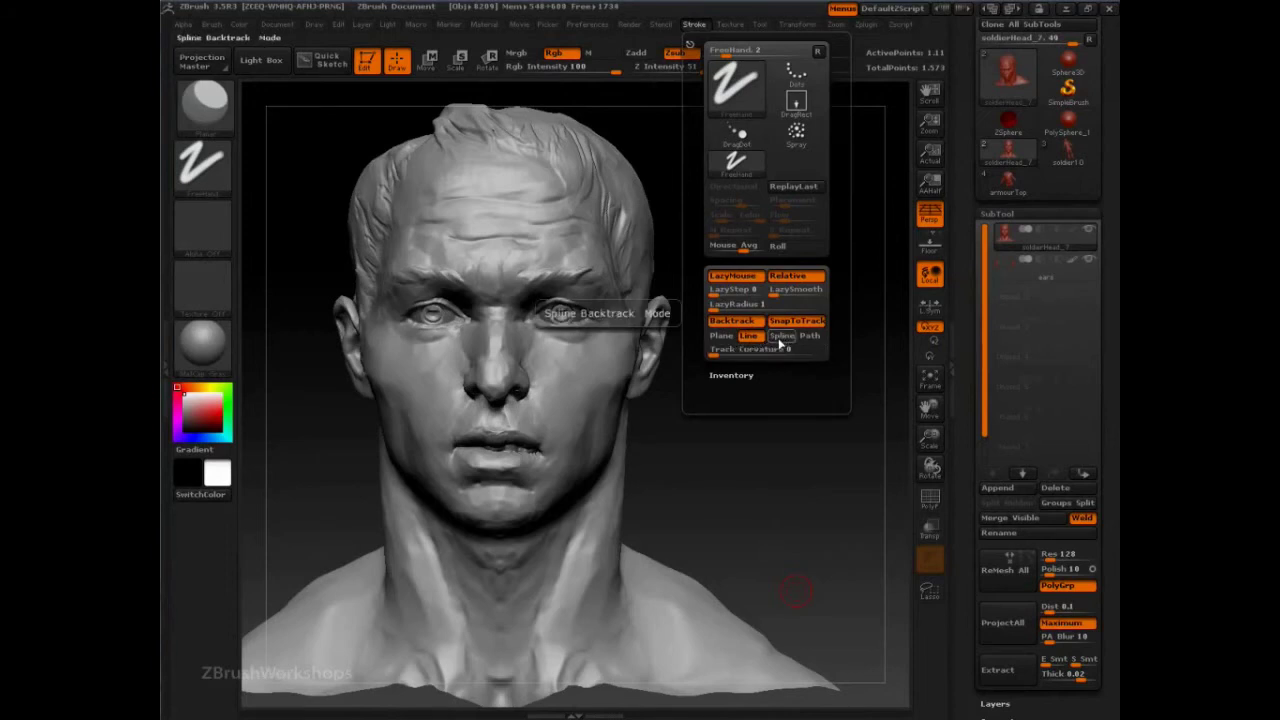
{"action": "left_click", "coordinate": [782, 337]}
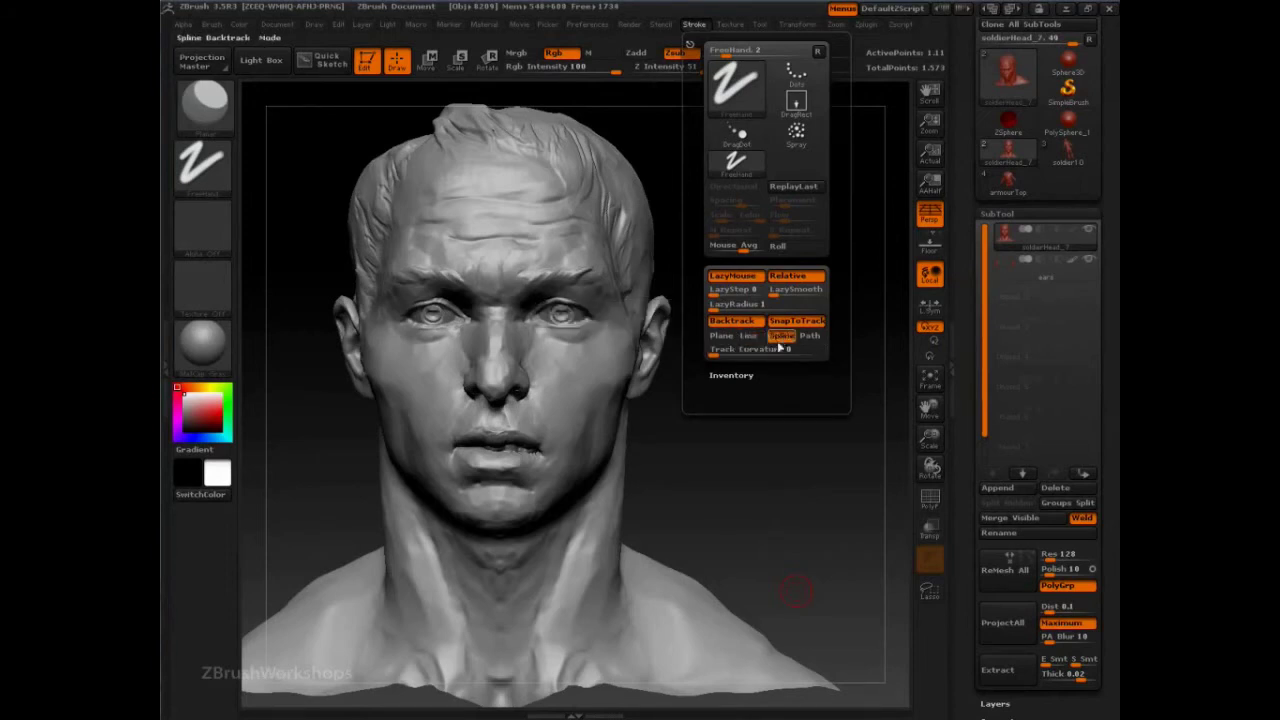
{"action": "left_click_drag", "start_coordinate": [771, 463], "coordinate": [710, 431]}
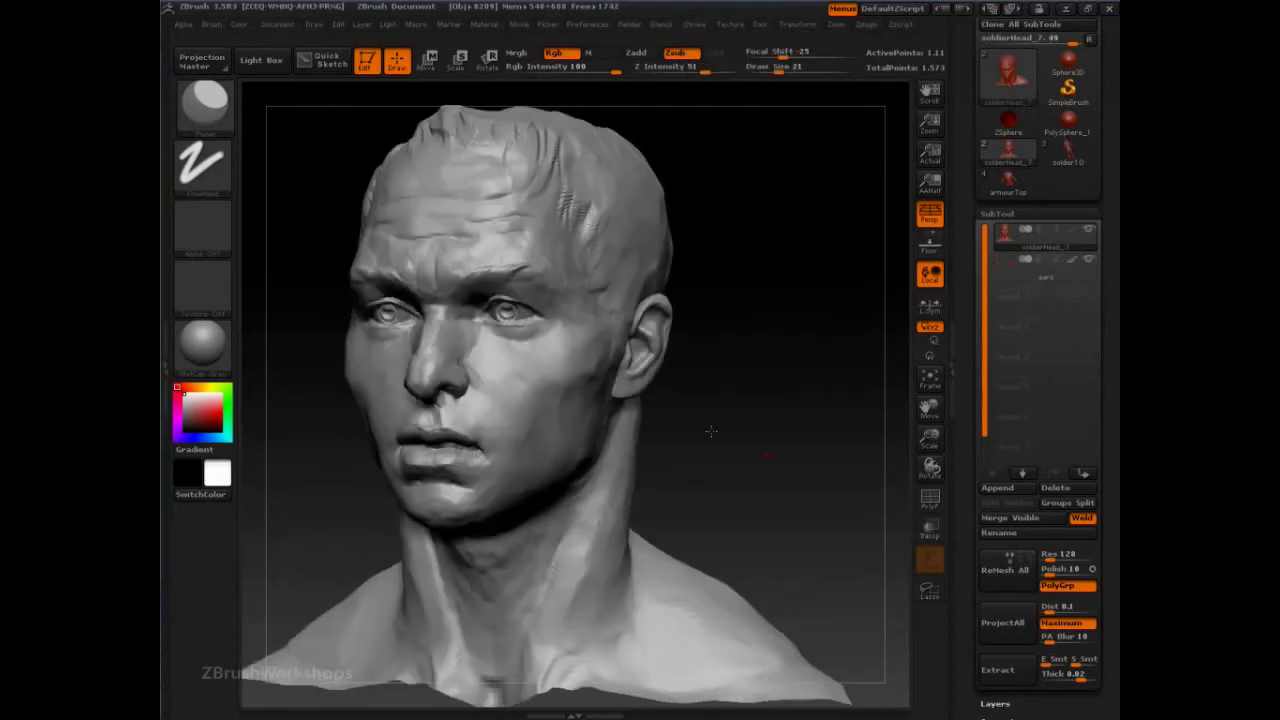
{"action": "left_click_drag", "start_coordinate": [633, 326], "coordinate": [652, 342]}
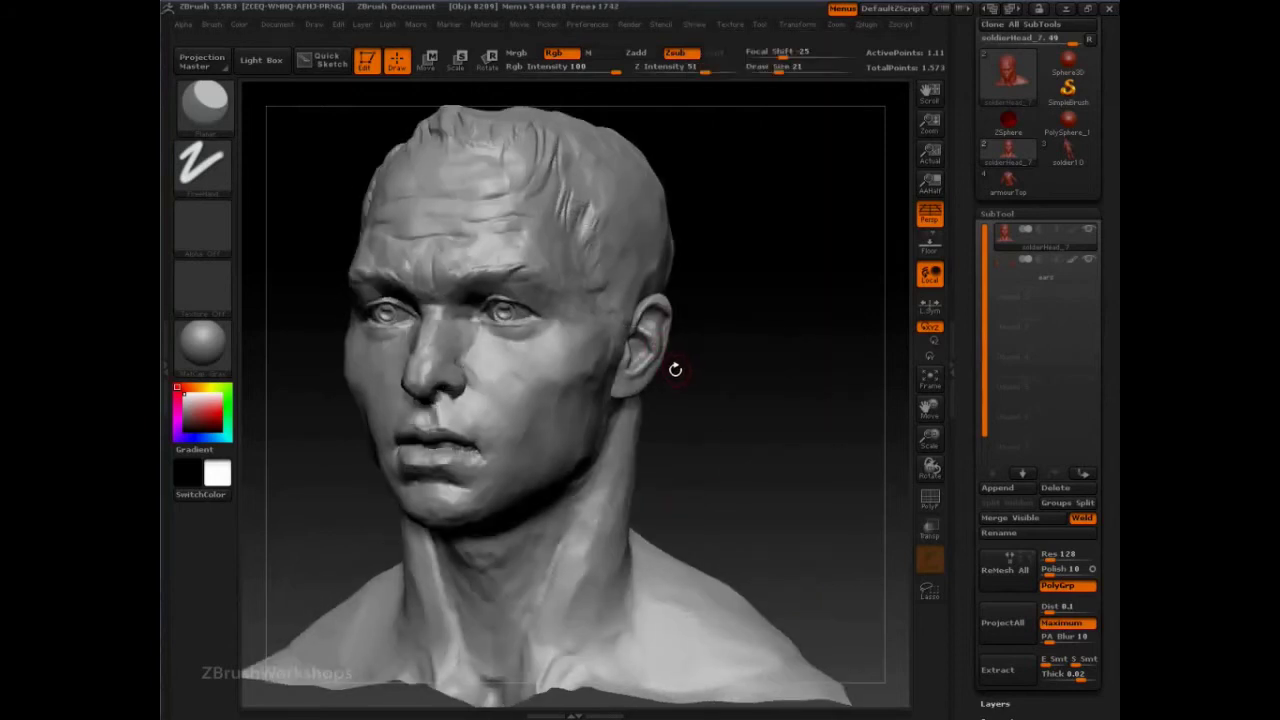
- Switch to the PlanarSpline brush and set its draw size to 72
{"action": "key", "text": "b"}
{"action": "key", "text": "p"}
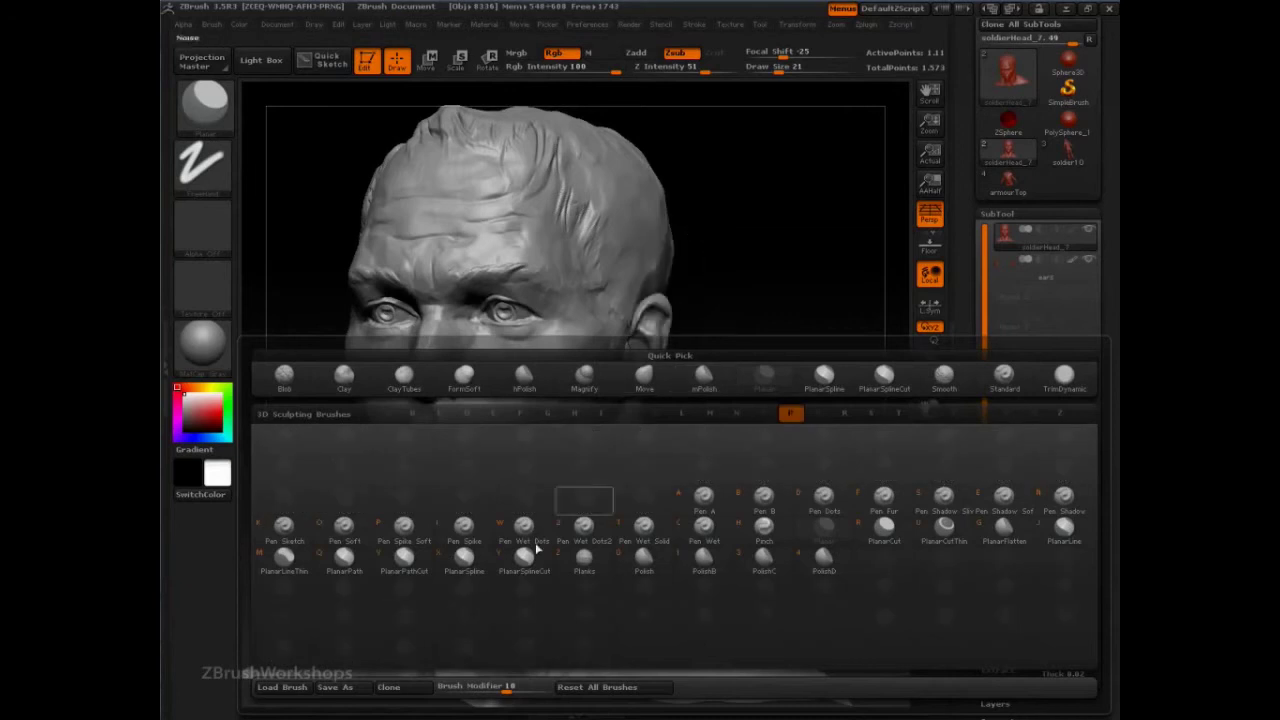
{"action": "left_click", "coordinate": [466, 568]}
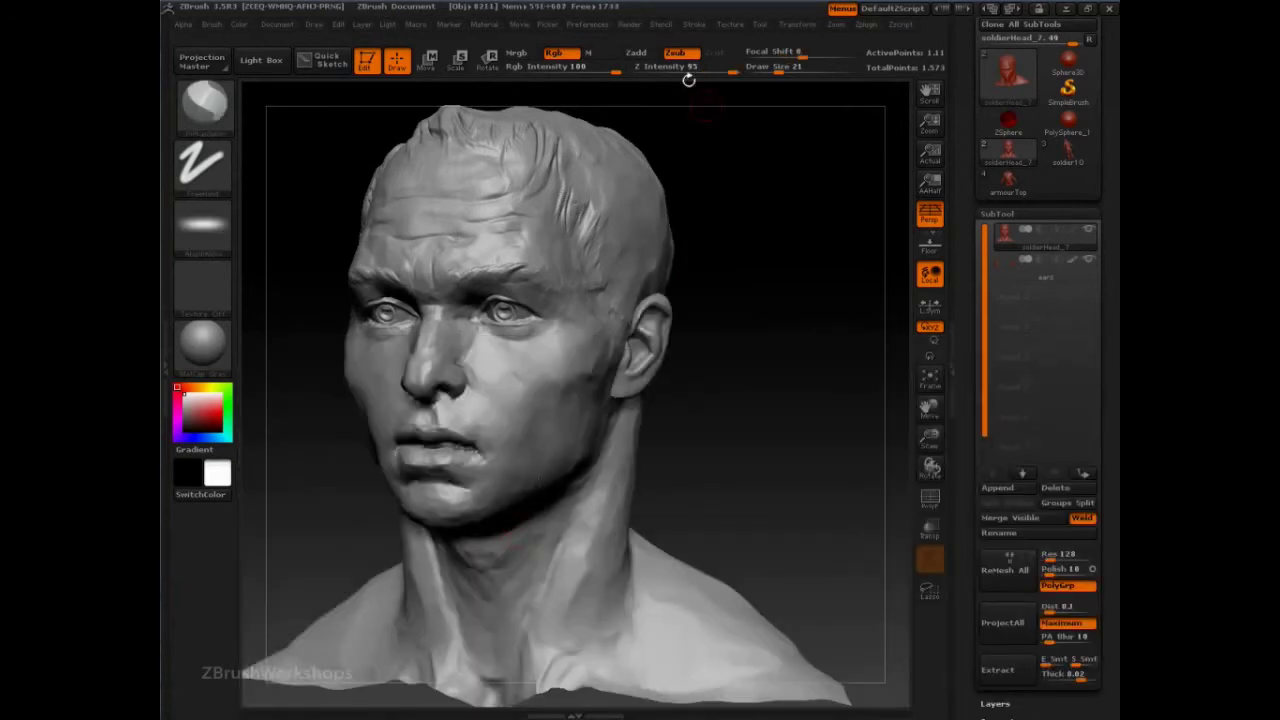
{"action": "left_click", "coordinate": [695, 25]}
{"action": "left_click", "coordinate": [211, 24]}
{"action": "key", "text": "s"}
{"action": "left_click_drag", "start_coordinate": [493, 348], "coordinate": [526, 346]}
{"action": "left_click_drag", "start_coordinate": [777, 271], "coordinate": [717, 239]}
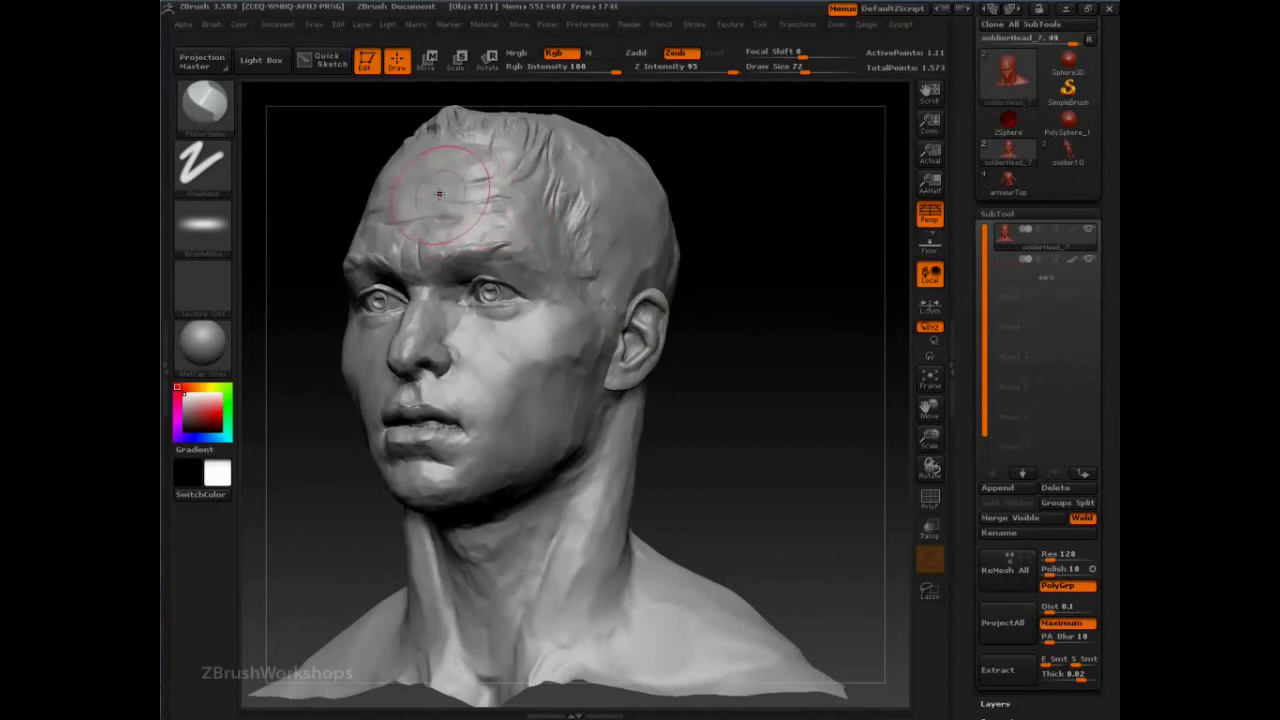
- Try cutting a planar band from the middle of the forehead to the temple with the PlanarSpline brush
{"action": "left_click_drag", "start_coordinate": [430, 198], "coordinate": [460, 198]}
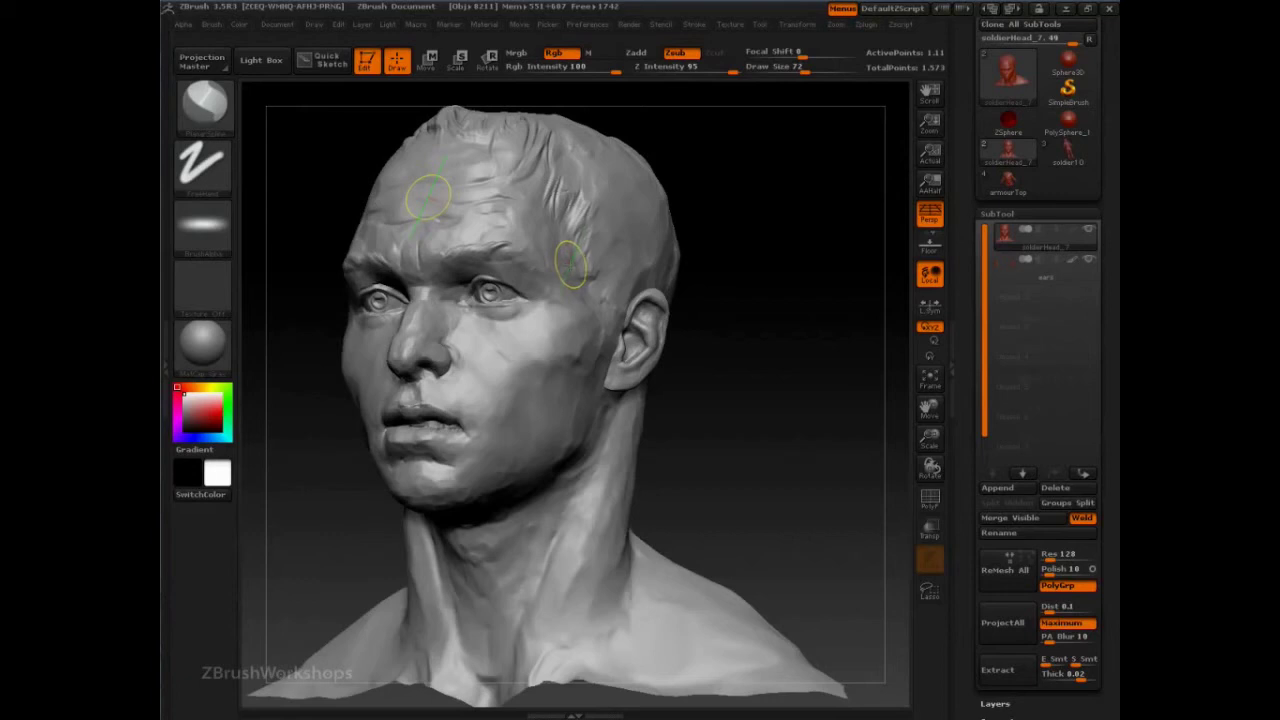
{"action": "mouse_move", "coordinate": [570, 263]}
{"action": "left_mouse_down"}
{"action": "mouse_move", "coordinate": [446, 204]}
{"action": "mouse_move", "coordinate": [512, 238]}
{"action": "left_mouse_up"}
{"action": "left_click_drag", "start_coordinate": [812, 300], "coordinate": [808, 250]}
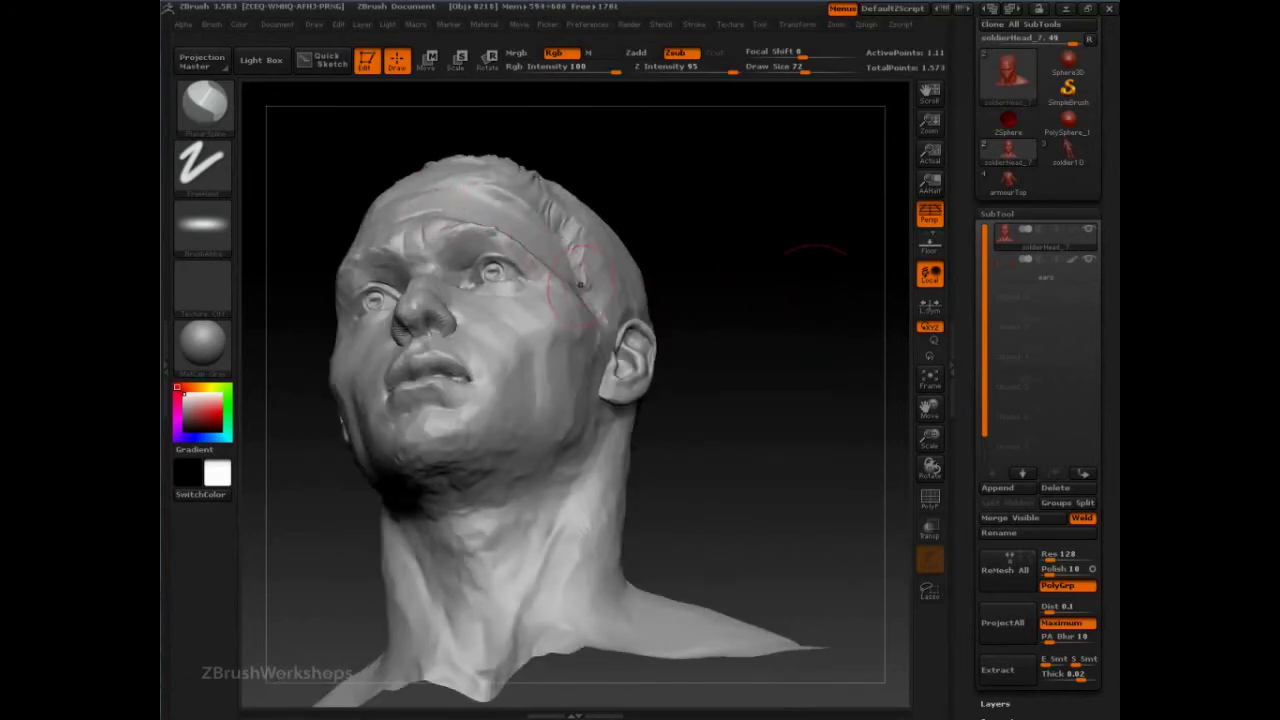
{"action": "left_click_drag", "start_coordinate": [791, 283], "coordinate": [785, 271]}
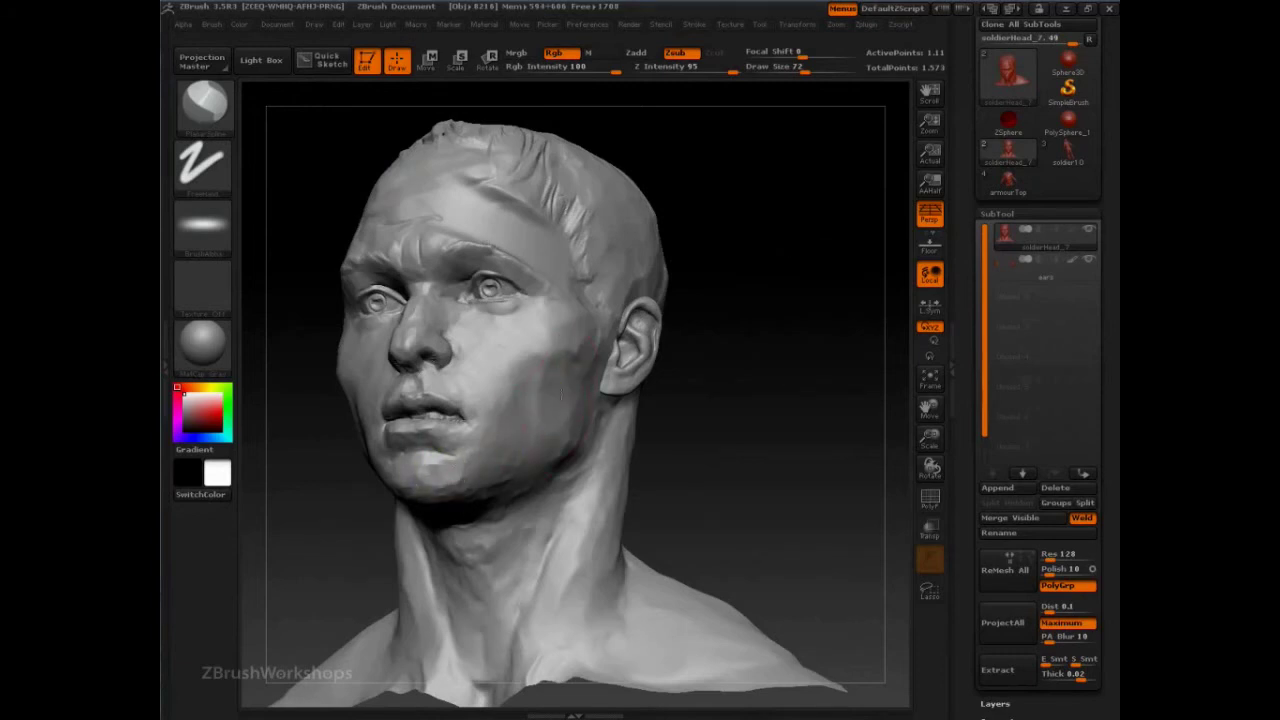
- Try flattening the cheek and jaw into angular planes with further PlanarSpline strokes
{"action": "mouse_move", "coordinate": [556, 352]}
{"action": "left_mouse_down"}
{"action": "mouse_move", "coordinate": [512, 344]}
{"action": "mouse_move", "coordinate": [584, 386]}
{"action": "mouse_move", "coordinate": [568, 309]}
{"action": "left_mouse_up"}
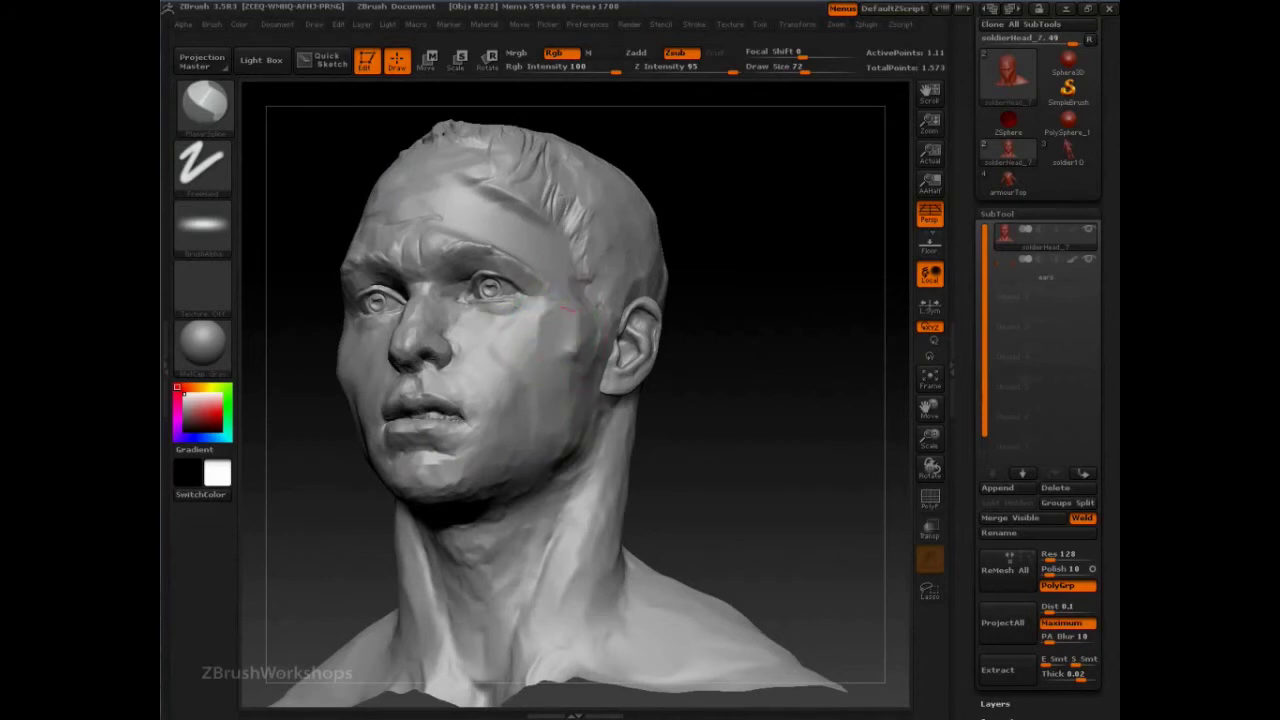
{"action": "left_click_drag", "start_coordinate": [510, 276], "coordinate": [528, 258]}
{"action": "mouse_move", "coordinate": [518, 214]}
{"action": "left_mouse_down"}
{"action": "mouse_move", "coordinate": [546, 192]}
{"action": "mouse_move", "coordinate": [507, 189]}
{"action": "mouse_move", "coordinate": [532, 180]}
{"action": "left_mouse_up"}
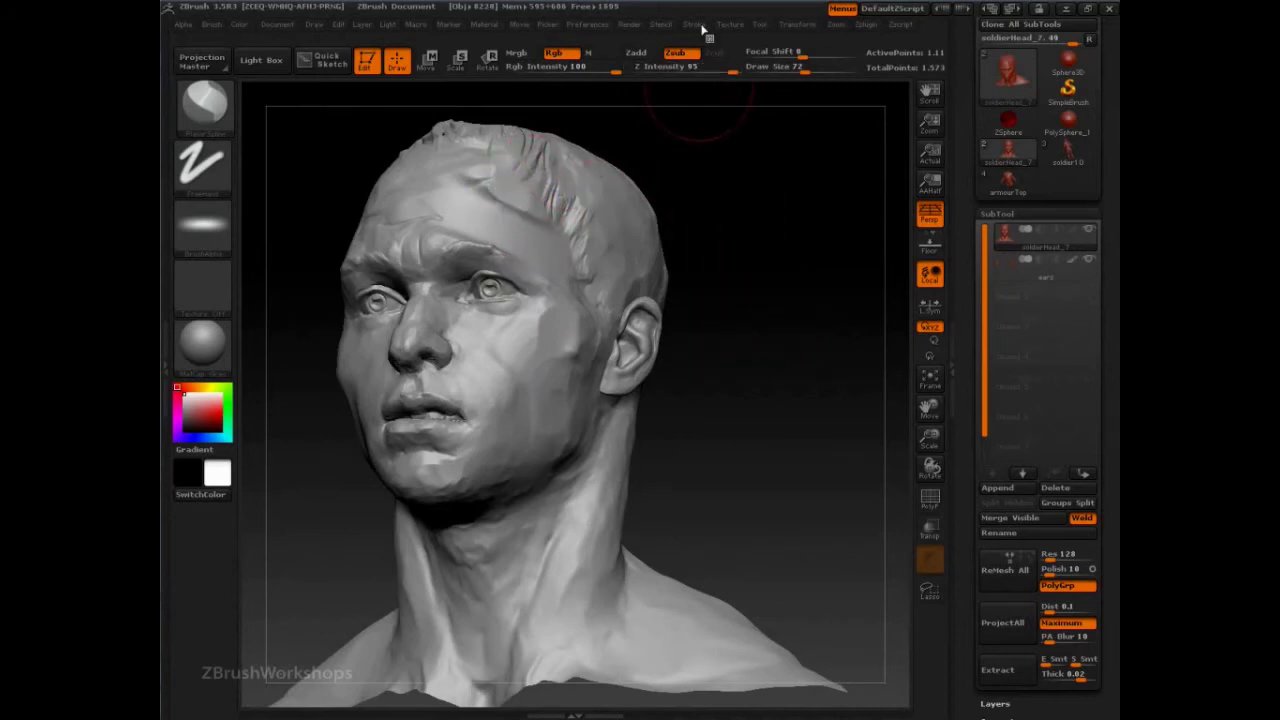
{"action": "key", "text": "space"}
{"action": "mouse_move", "coordinate": [562, 342]}
{"action": "left_mouse_down"}
{"action": "mouse_move", "coordinate": [528, 362]}
{"action": "mouse_move", "coordinate": [563, 328]}
{"action": "mouse_move", "coordinate": [524, 398]}
{"action": "mouse_move", "coordinate": [560, 325]}
{"action": "mouse_move", "coordinate": [540, 392]}
{"action": "left_mouse_up"}
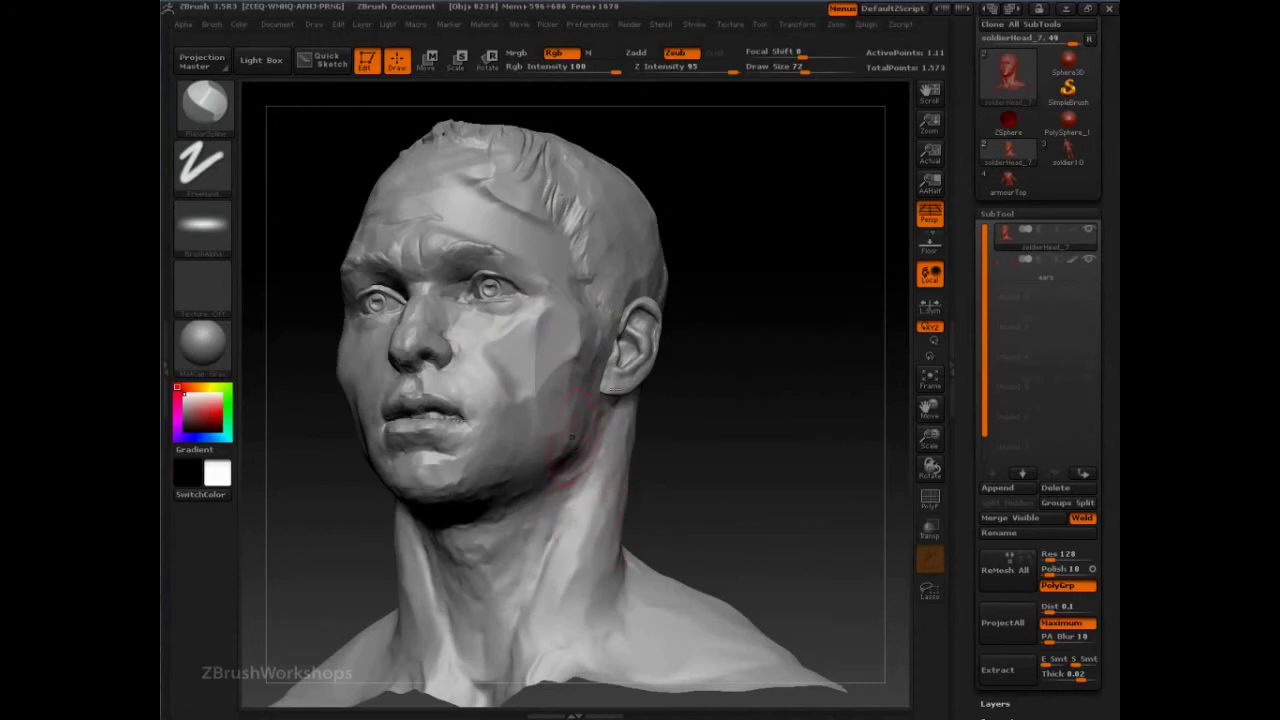
- Set the stroke backtrack mode to Spline with a track curvature of about 80, and the draw size to 120
{"action": "left_click", "coordinate": [695, 25]}
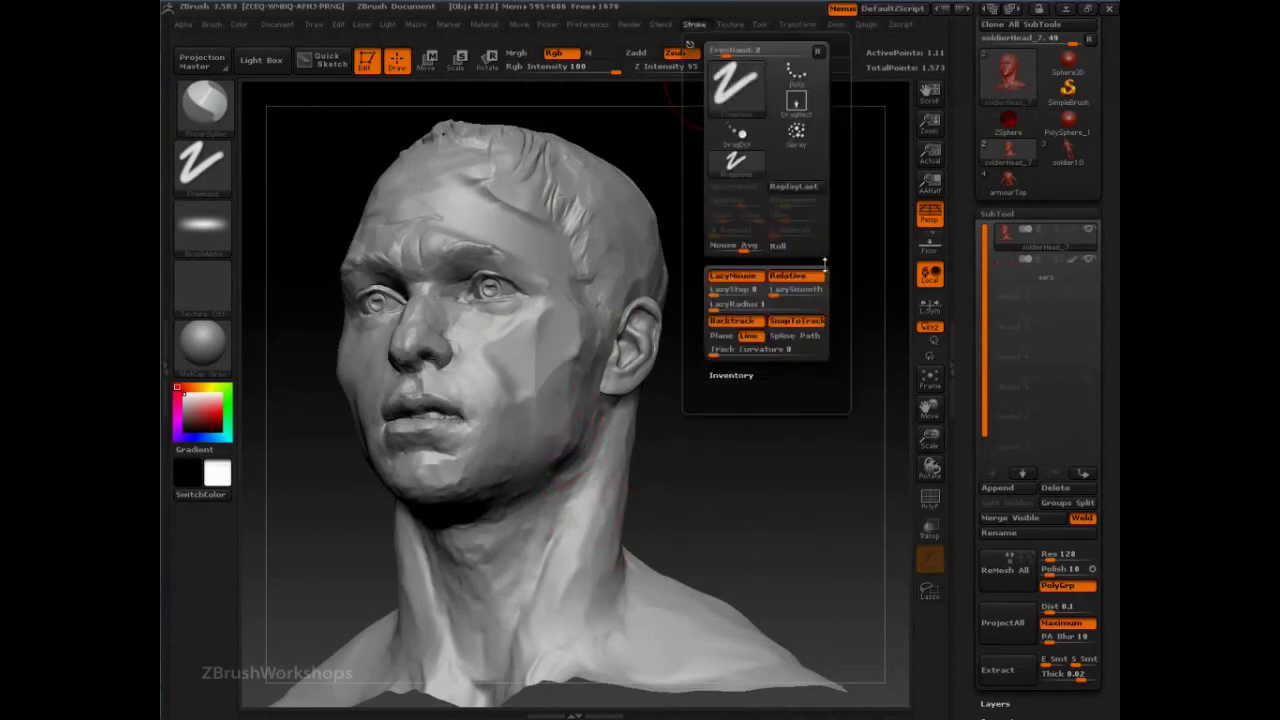
{"action": "left_click", "coordinate": [780, 338]}
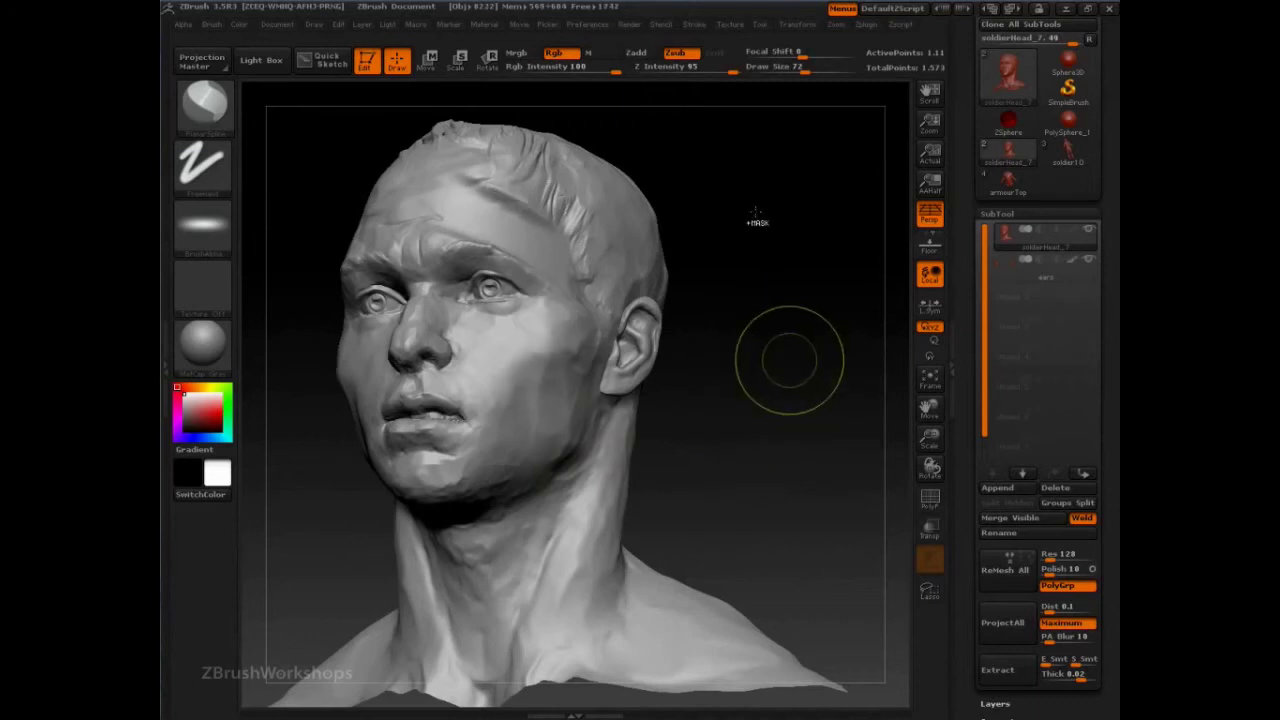
{"action": "left_click", "coordinate": [694, 24]}
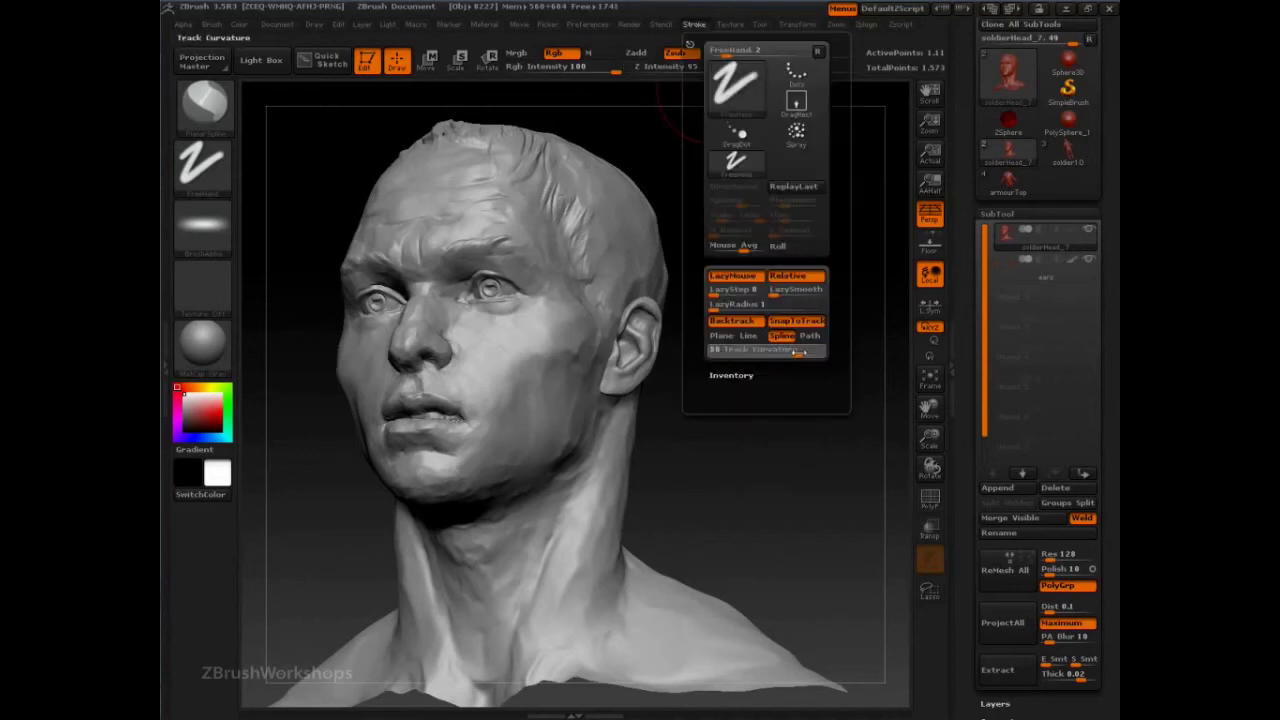
{"action": "key", "text": "s"}
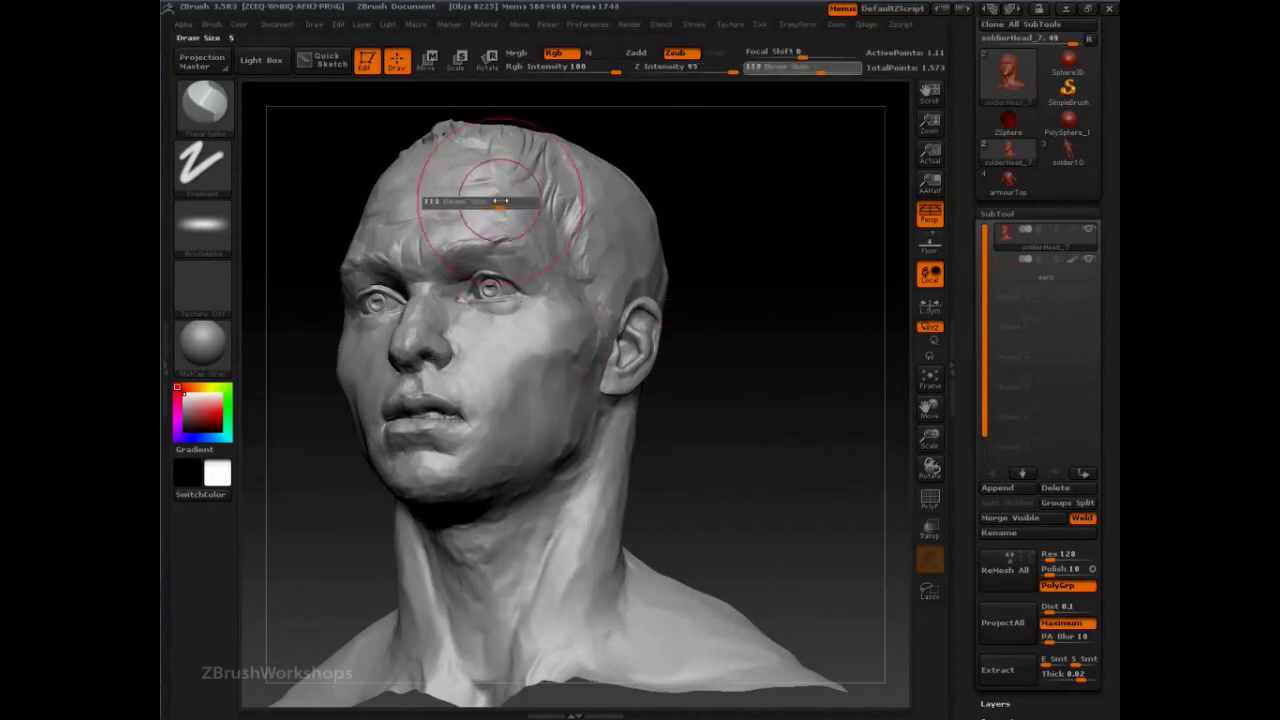
{"action": "left_click_drag", "start_coordinate": [500, 201], "coordinate": [502, 201]}
- Cut a curved plane into the forehead along a spline track from its middle to the temple
{"action": "key", "text": "k"}
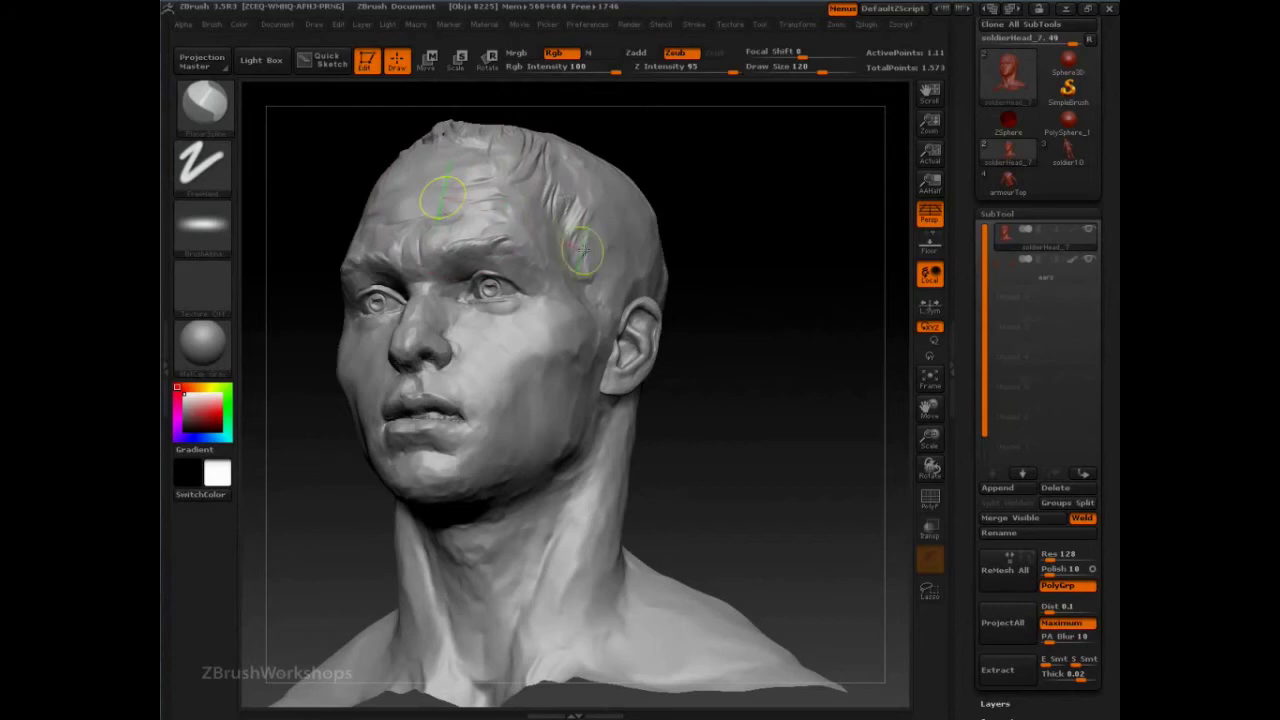
{"action": "mouse_move", "coordinate": [582, 250]}
{"action": "left_mouse_down"}
{"action": "mouse_move", "coordinate": [434, 206]}
{"action": "mouse_move", "coordinate": [499, 212]}
{"action": "left_mouse_up"}
{"action": "left_click_drag", "start_coordinate": [821, 281], "coordinate": [800, 190]}
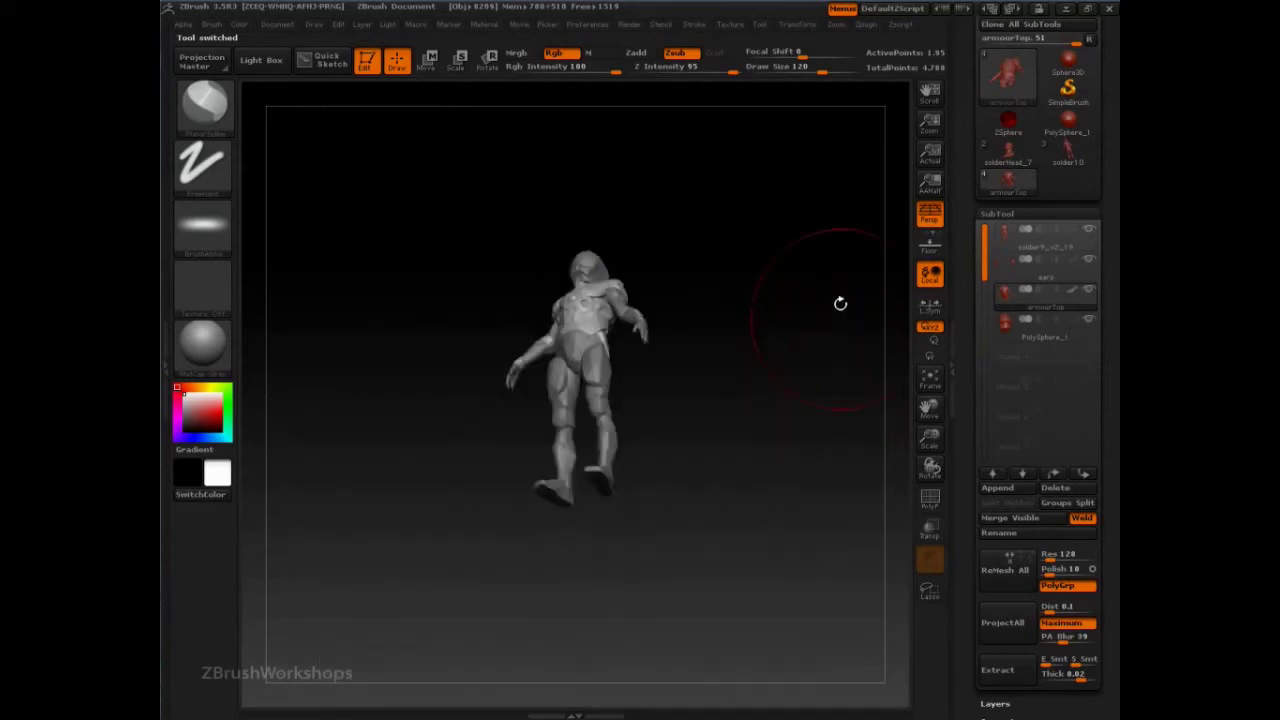
- Set the draw size to 50 and try a planar cut along the front edge of the armour's shoulder plate
{"action": "mouse_move", "coordinate": [840, 300]}
{"action": "left_mouse_down"}
{"action": "mouse_move", "coordinate": [832, 337]}
{"action": "mouse_move", "coordinate": [905, 505]}
{"action": "mouse_move", "coordinate": [908, 545]}
{"action": "left_mouse_up"}
{"action": "mouse_move", "coordinate": [780, 377]}
{"action": "left_mouse_down"}
{"action": "mouse_move", "coordinate": [886, 390]}
{"action": "mouse_move", "coordinate": [888, 498]}
{"action": "mouse_move", "coordinate": [831, 409]}
{"action": "mouse_move", "coordinate": [786, 403]}
{"action": "mouse_move", "coordinate": [773, 330]}
{"action": "mouse_move", "coordinate": [588, 320]}
{"action": "mouse_move", "coordinate": [581, 334]}
{"action": "left_mouse_up"}
{"action": "key", "text": "s"}
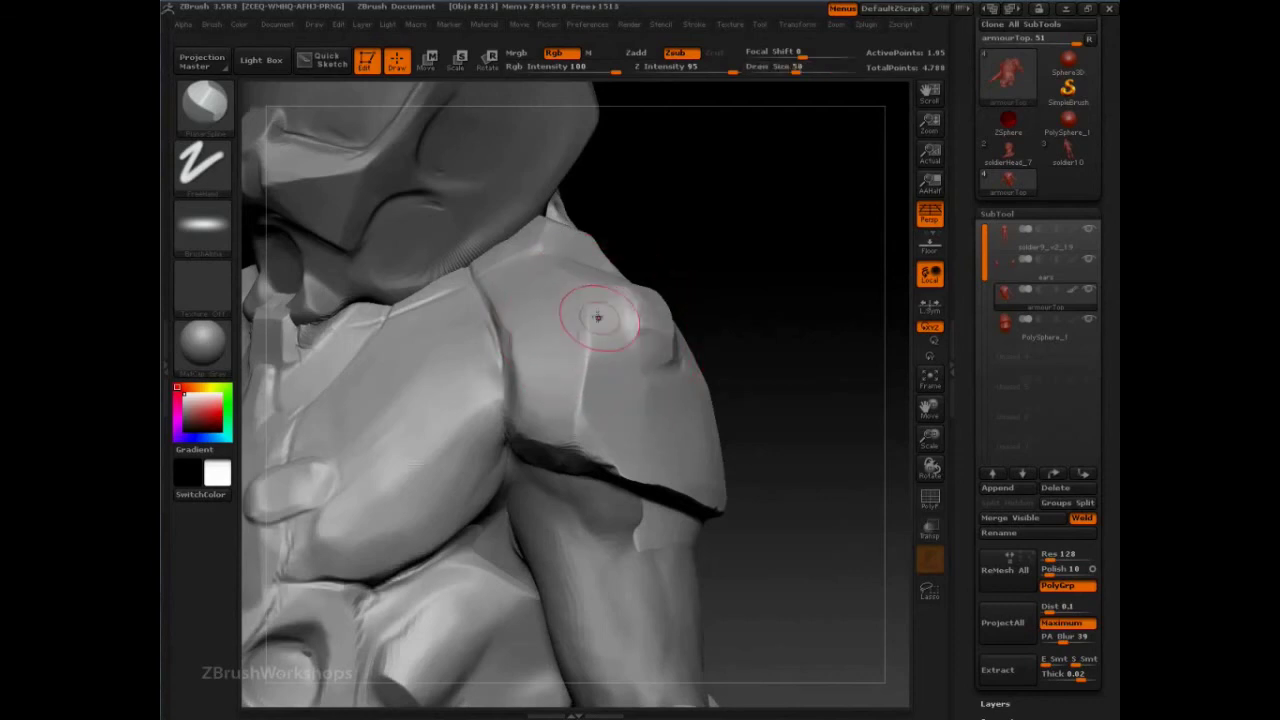
{"action": "key", "text": "ctrl+z"}
{"action": "left_click_drag", "start_coordinate": [590, 323], "coordinate": [591, 343]}
{"action": "key", "text": "ctrl+z"}
- Smooth the upper front of the shoulder plate and try another short flattening stroke along its edge
{"action": "mouse_move", "coordinate": [562, 388]}
{"action": "left_mouse_down"}
{"action": "mouse_move", "coordinate": [579, 421]}
{"action": "mouse_move", "coordinate": [576, 404]}
{"action": "left_mouse_up"}
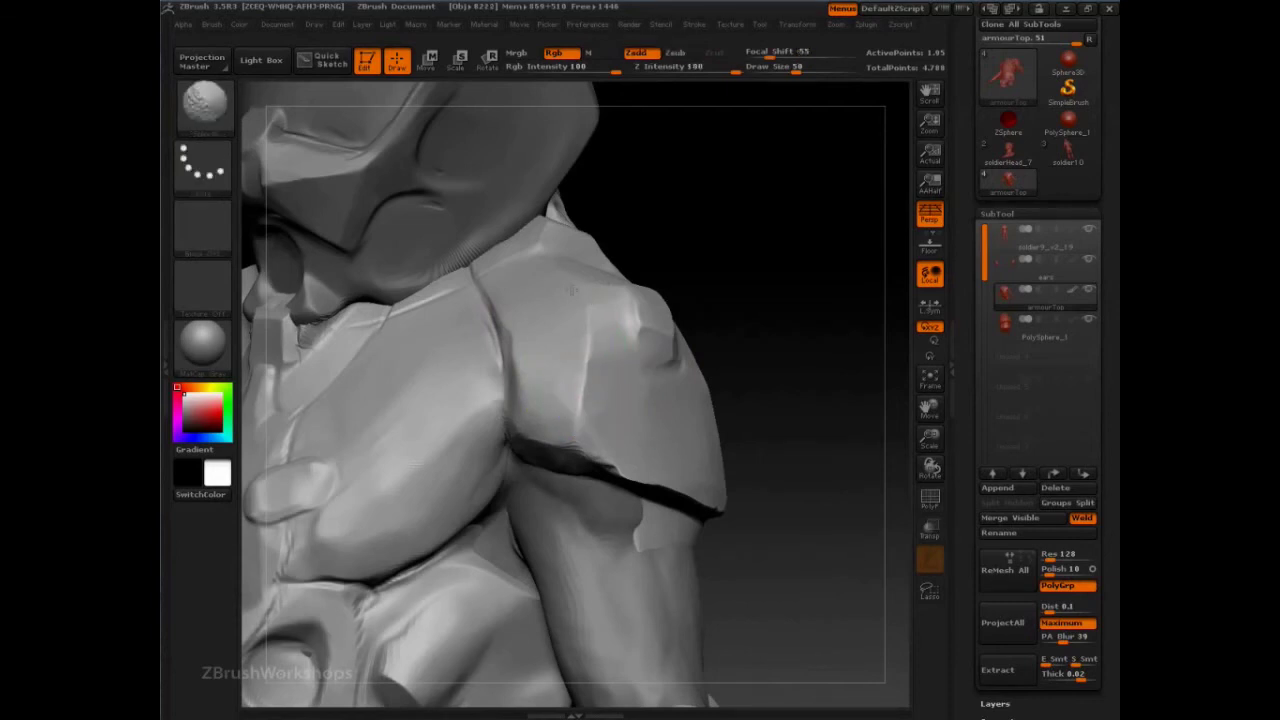
{"action": "left_click_drag", "start_coordinate": [571, 290], "coordinate": [604, 308], "text": "shift"}
{"action": "mouse_move", "coordinate": [594, 352]}
{"action": "left_mouse_down"}
{"action": "mouse_move", "coordinate": [583, 400]}
{"action": "mouse_move", "coordinate": [583, 384]}
{"action": "left_mouse_up"}
{"action": "key", "text": "ctrl+z"}
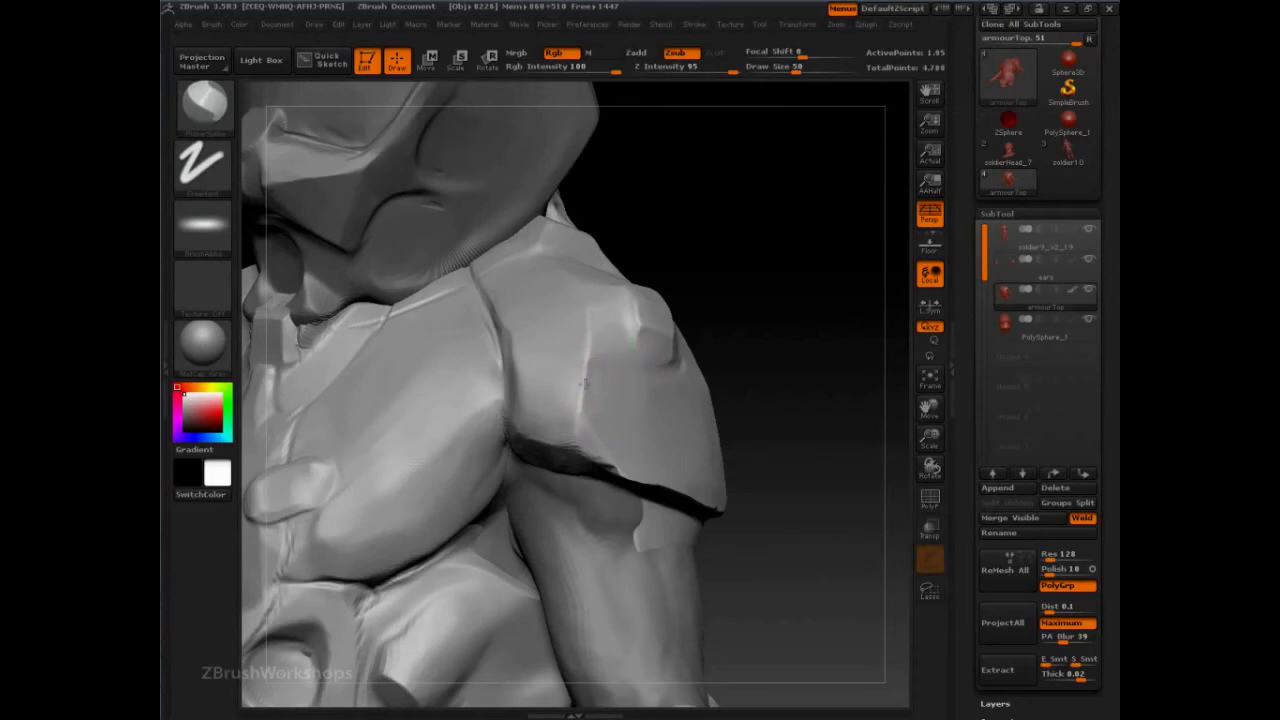
- Flatten the shoulder plate's front edge along a curved track, with track curvature about 60 and draw size 99
{"action": "left_click", "coordinate": [695, 26]}
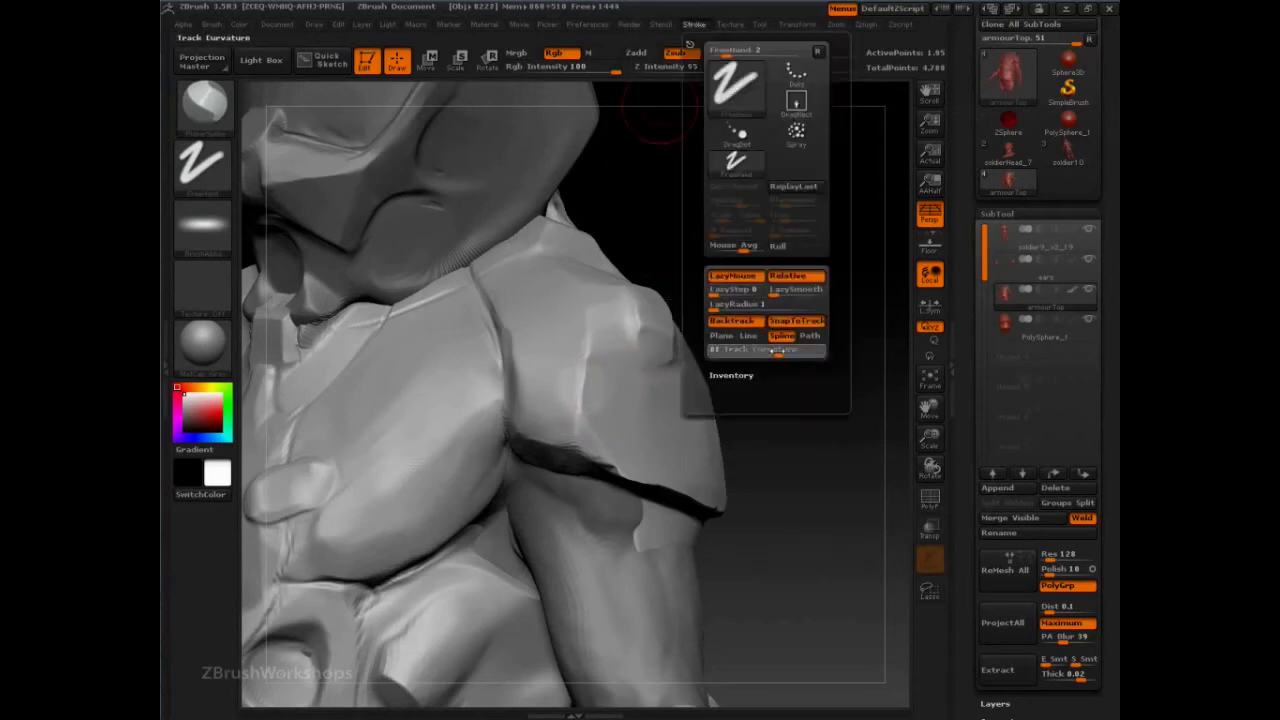
{"action": "key", "text": "s"}
{"action": "left_click_drag", "start_coordinate": [615, 380], "coordinate": [570, 385]}
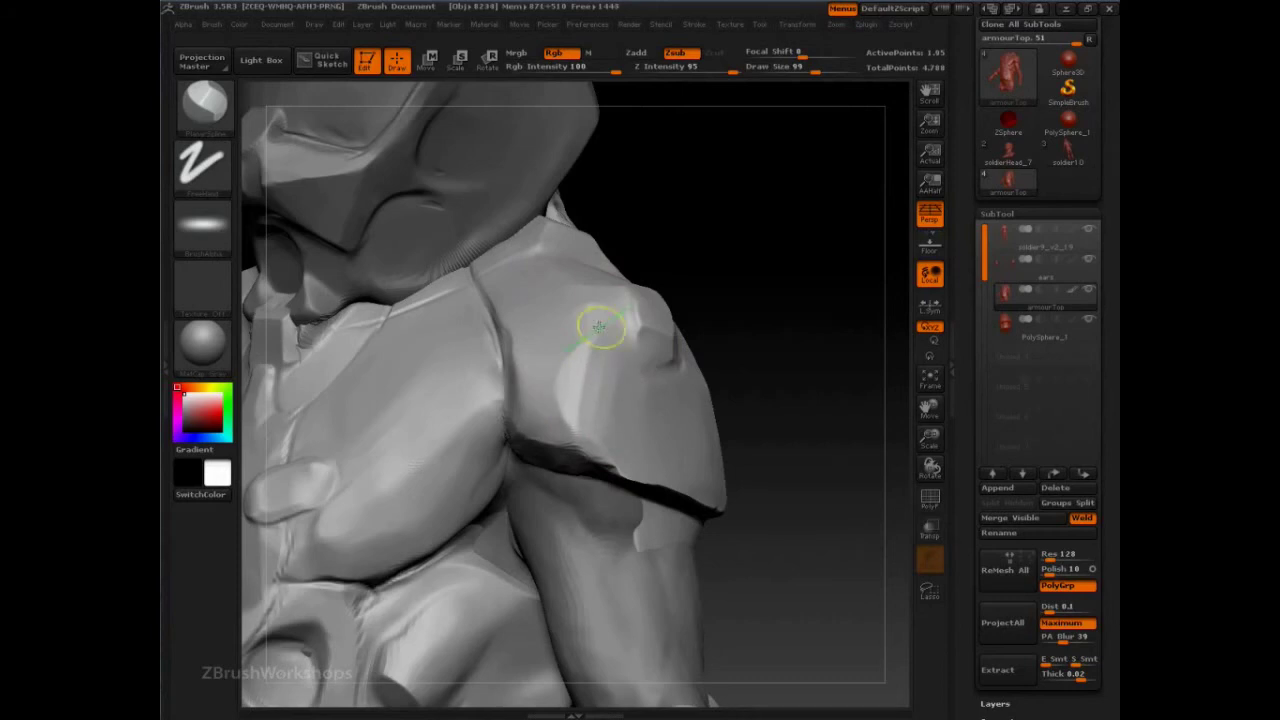
- Flatten the ridge on the back of the shoulder plate into broad curved planes
{"action": "mouse_move", "coordinate": [780, 331]}
{"action": "left_mouse_down"}
{"action": "mouse_move", "coordinate": [690, 333]}
{"action": "mouse_move", "coordinate": [680, 423]}
{"action": "mouse_move", "coordinate": [637, 440]}
{"action": "left_mouse_up"}
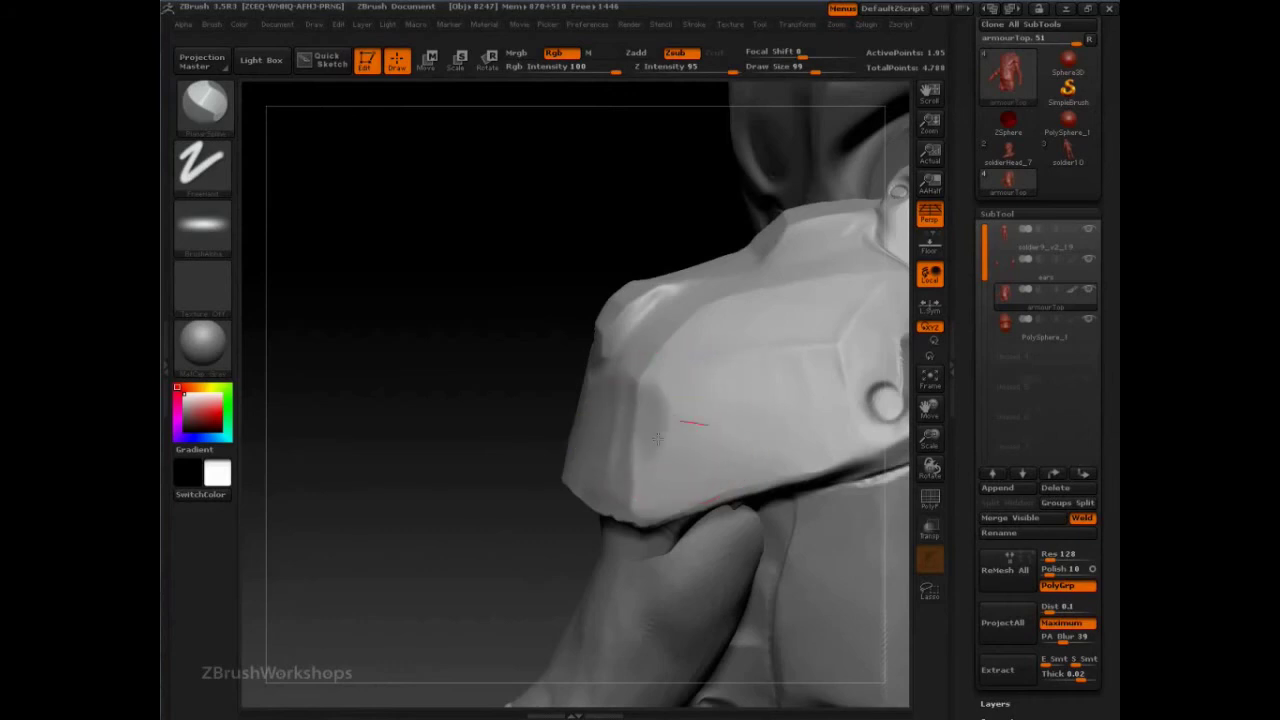
{"action": "left_click_drag", "start_coordinate": [756, 414], "coordinate": [770, 399]}
{"action": "mouse_move", "coordinate": [678, 422]}
{"action": "left_mouse_down"}
{"action": "mouse_move", "coordinate": [715, 410]}
{"action": "mouse_move", "coordinate": [694, 380]}
{"action": "mouse_move", "coordinate": [743, 271]}
{"action": "left_mouse_up"}
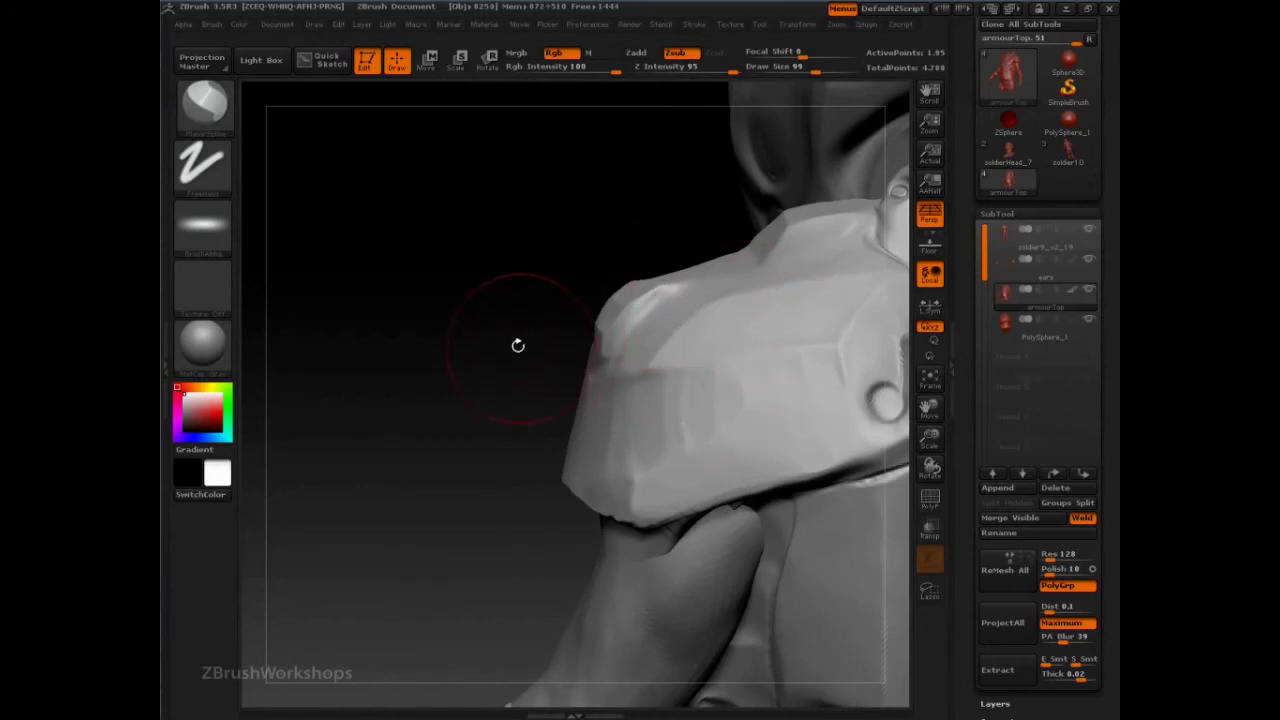
{"action": "left_click_drag", "start_coordinate": [474, 366], "coordinate": [745, 200]}
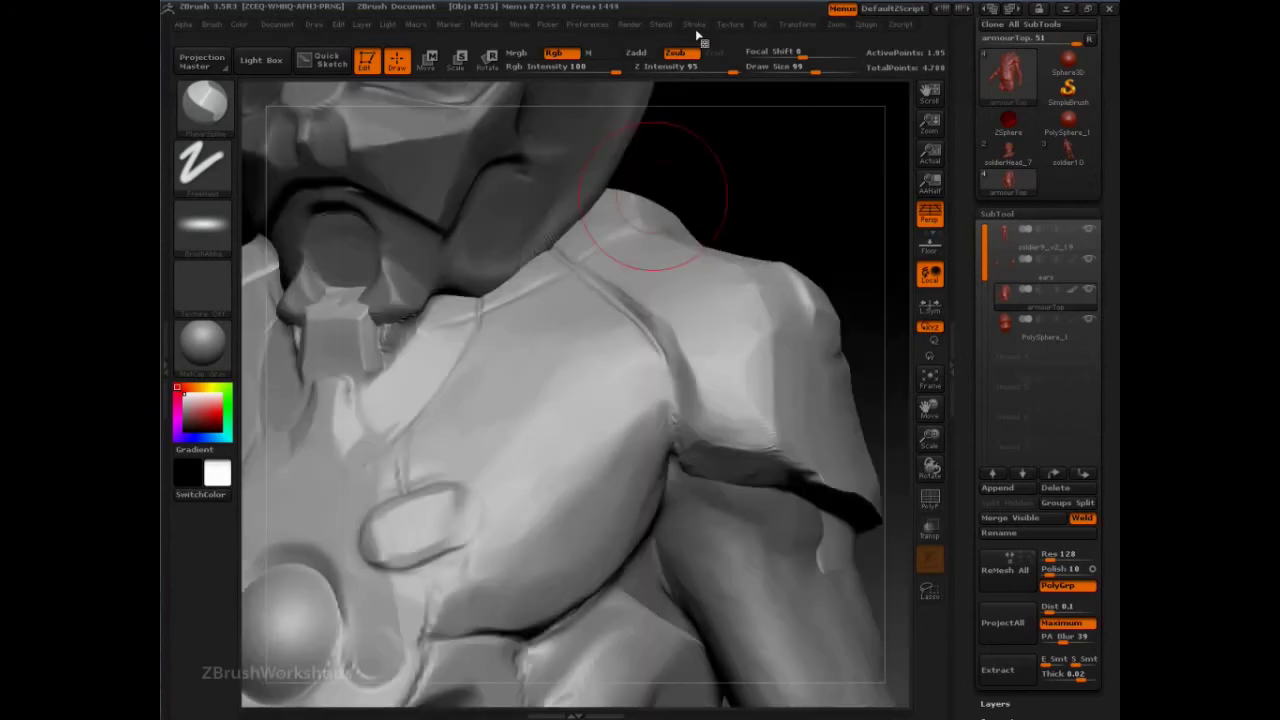
- Switch to the Planar brush, set its backtrack mode to Path, and load the striped Alpha 59
{"action": "left_click", "coordinate": [694, 24]}
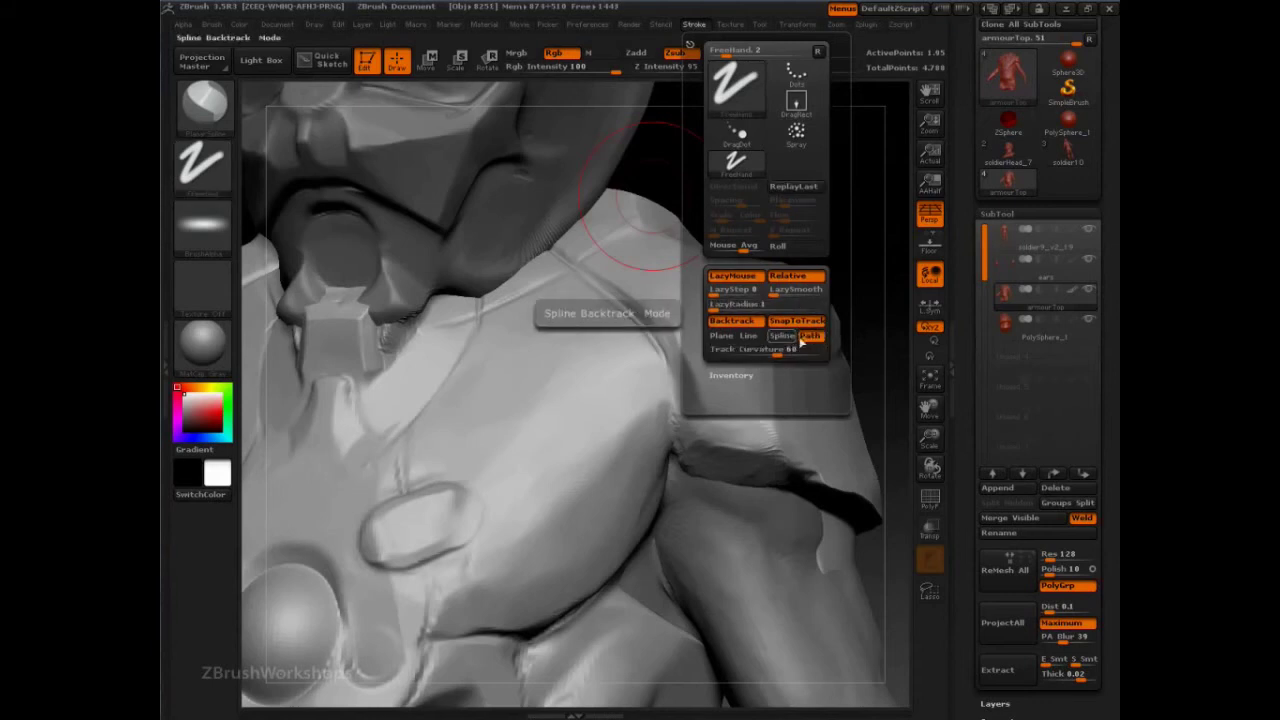
{"action": "key", "text": "b"}
{"action": "key", "text": "p"}
{"action": "key", "text": "l"}
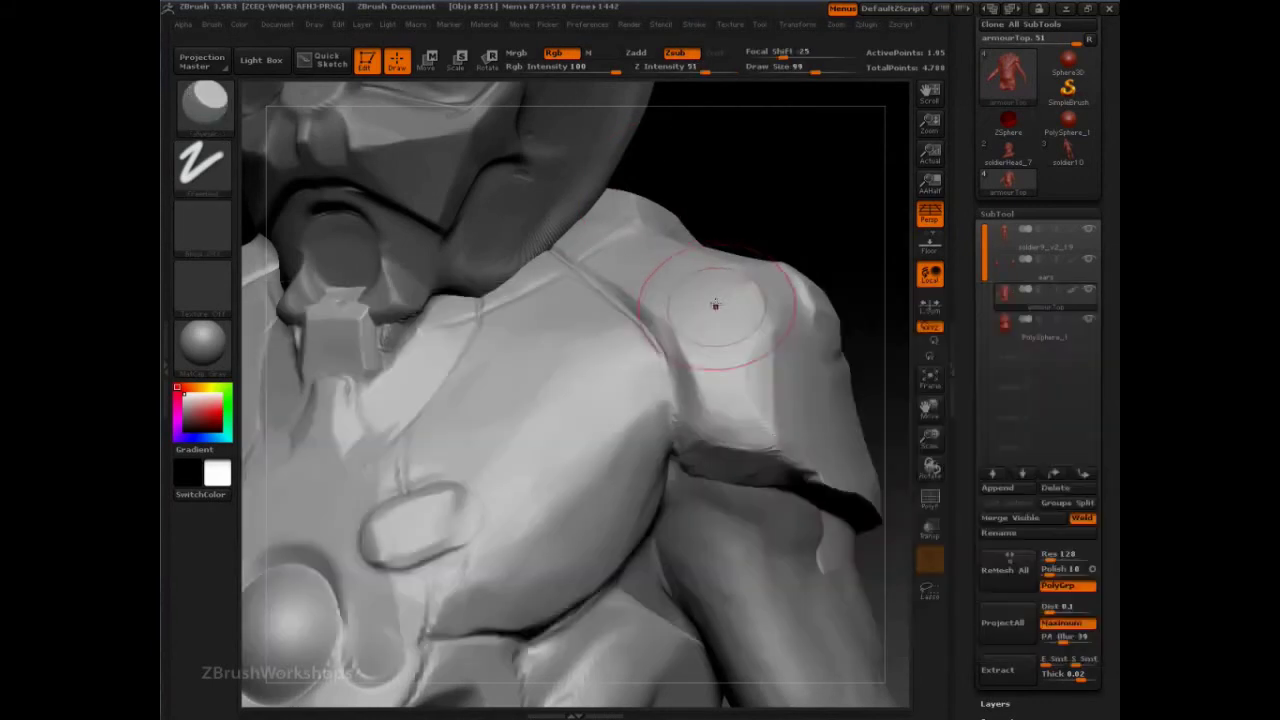
{"action": "left_click", "coordinate": [695, 25]}
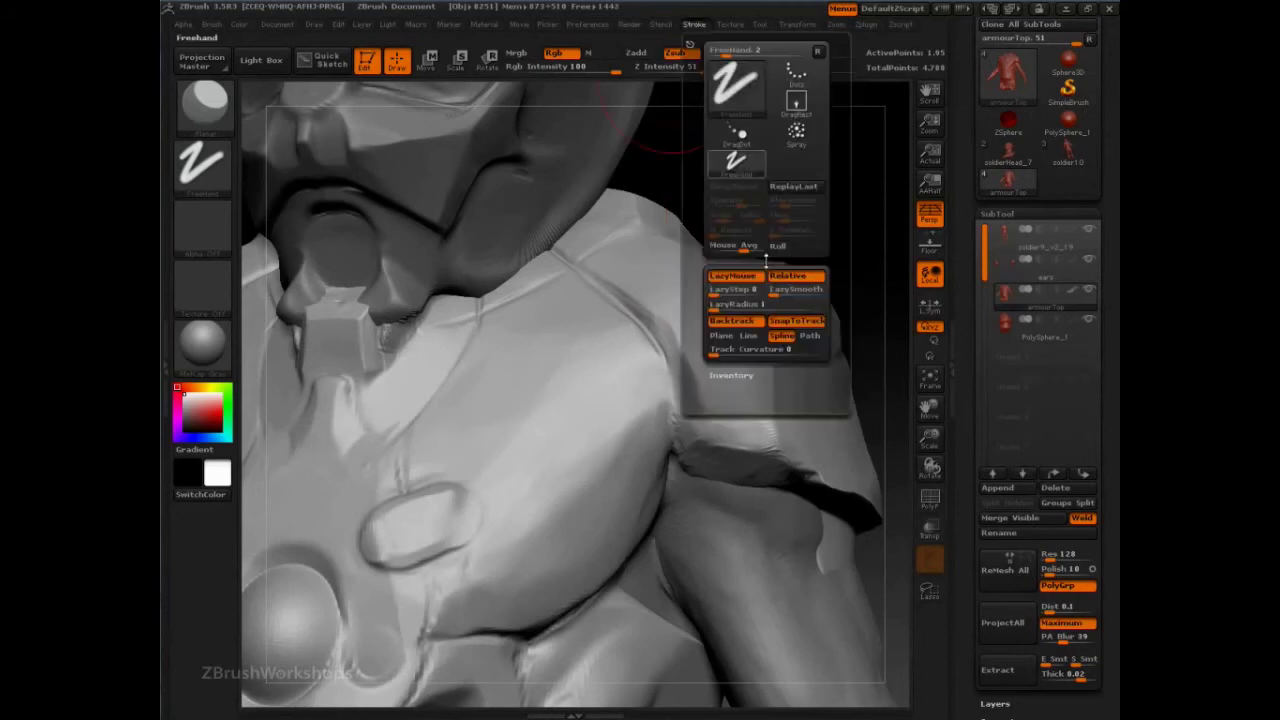
{"action": "left_click", "coordinate": [810, 337]}
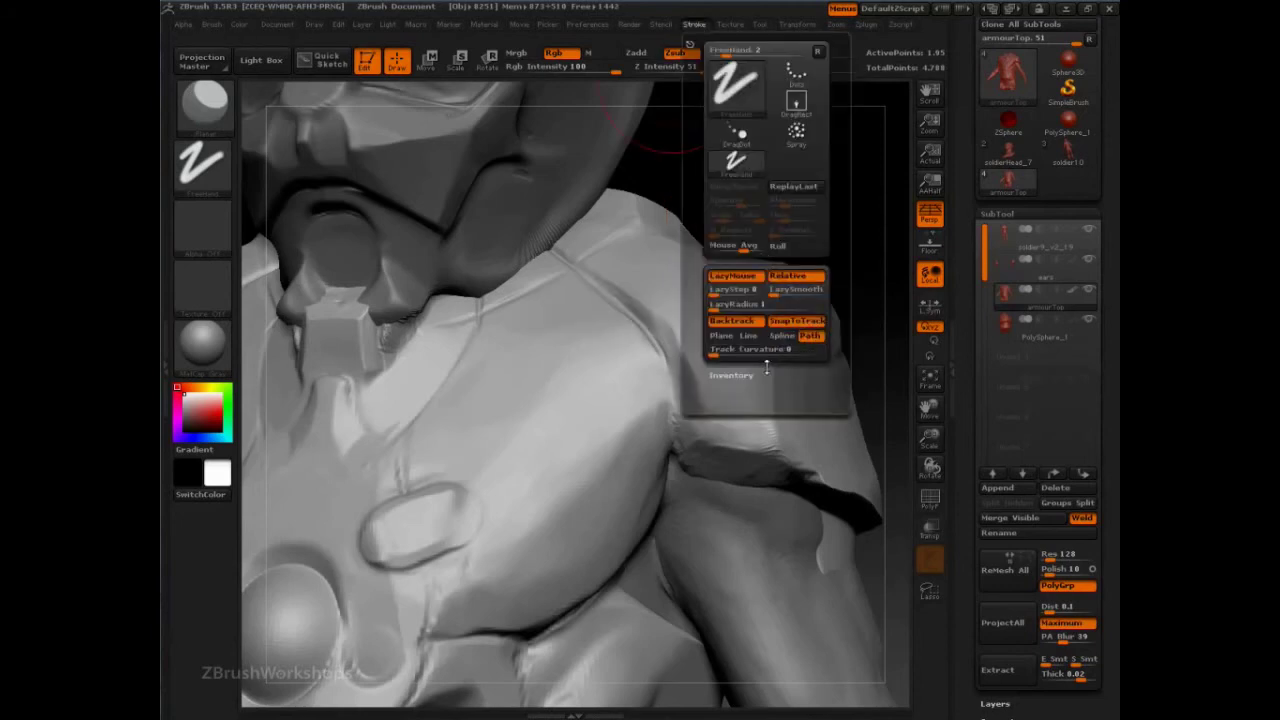
{"action": "left_click", "coordinate": [200, 230]}
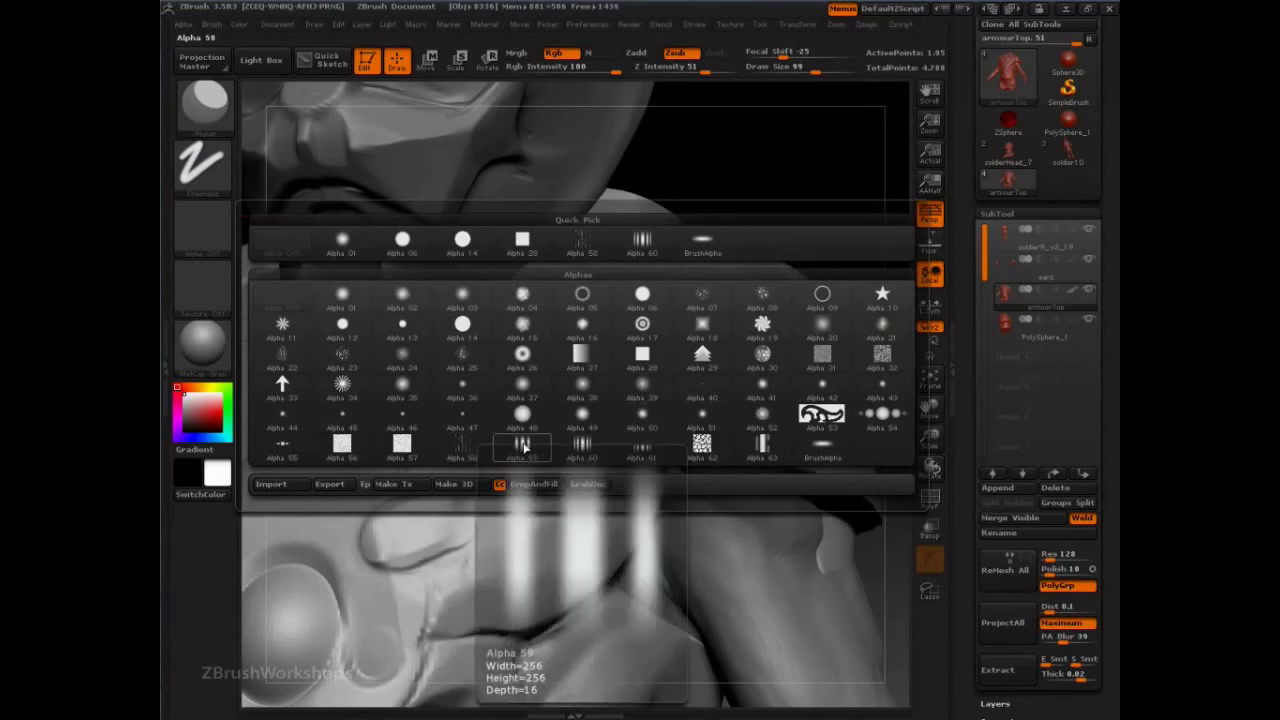
{"action": "left_click", "coordinate": [466, 455]}
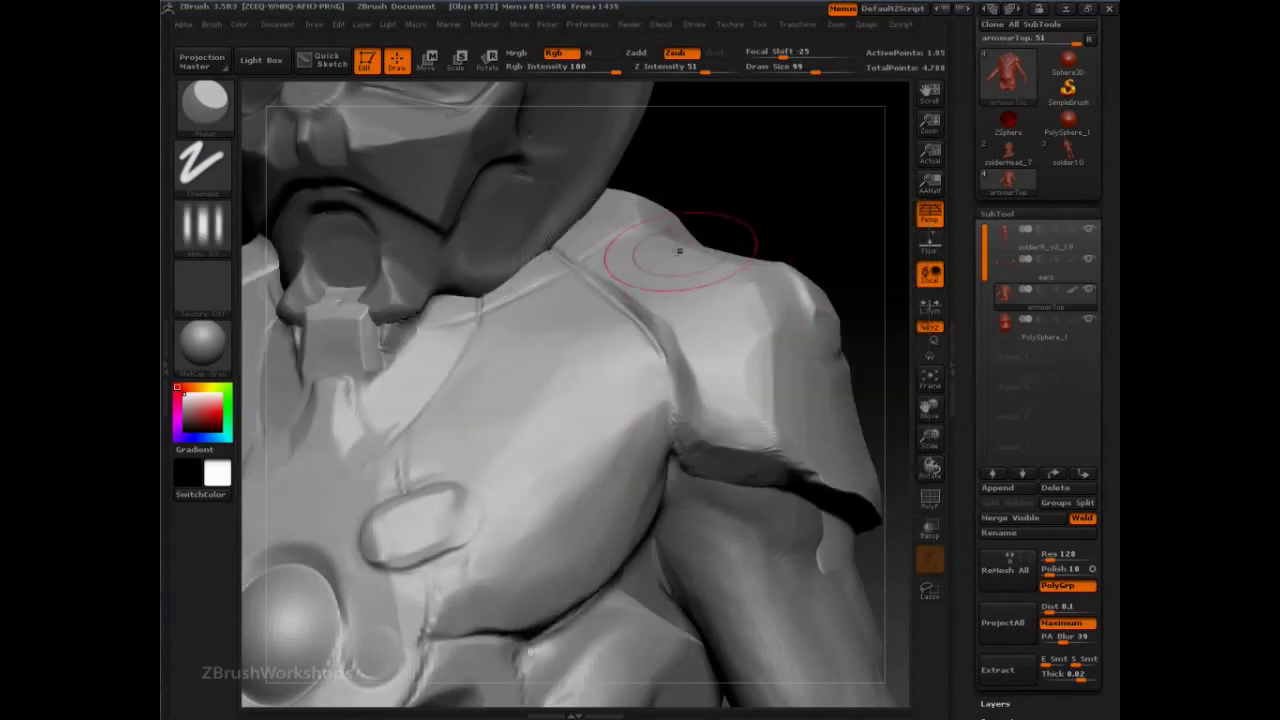
- Try a short striped planar stroke across the chest plate and undo it
{"action": "left_click_drag", "start_coordinate": [679, 250], "coordinate": [489, 354]}
{"action": "left_click_drag", "start_coordinate": [493, 440], "coordinate": [495, 441]}
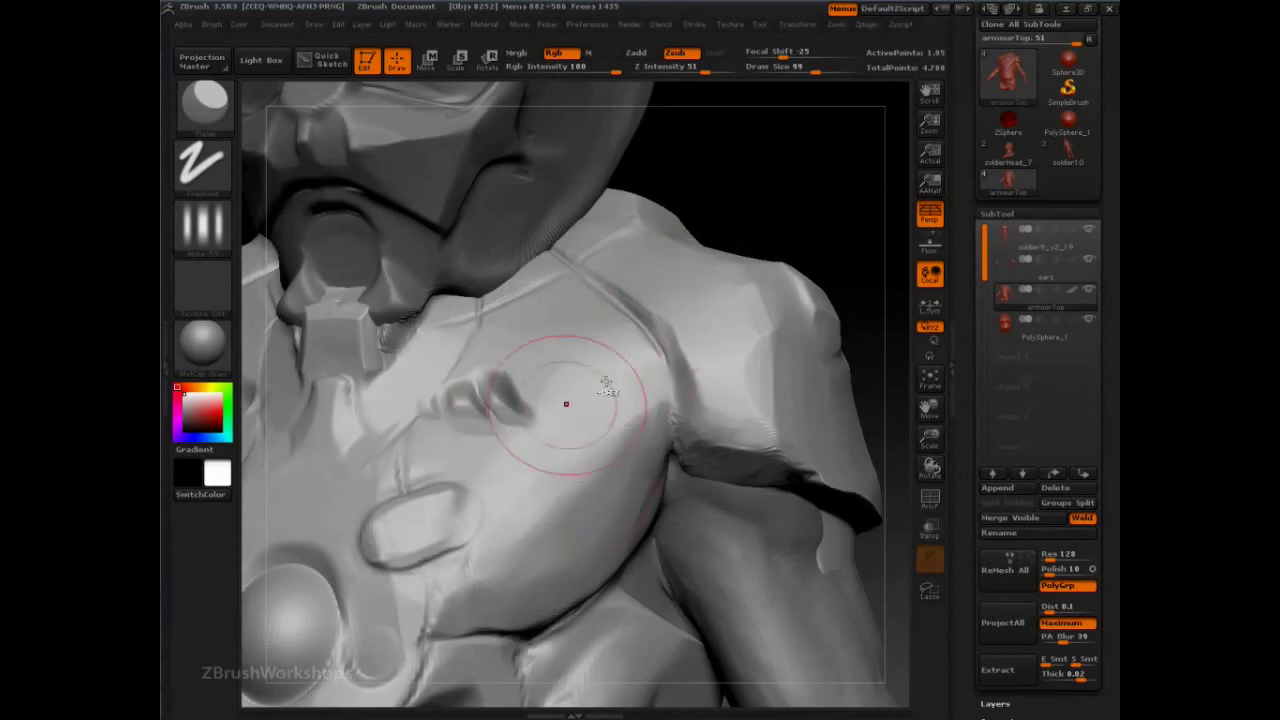
{"action": "mouse_move", "coordinate": [629, 343]}
{"action": "left_mouse_down"}
{"action": "mouse_move", "coordinate": [680, 257]}
{"action": "mouse_move", "coordinate": [582, 300]}
{"action": "left_mouse_up"}
{"action": "key", "text": "ctrl+z"}
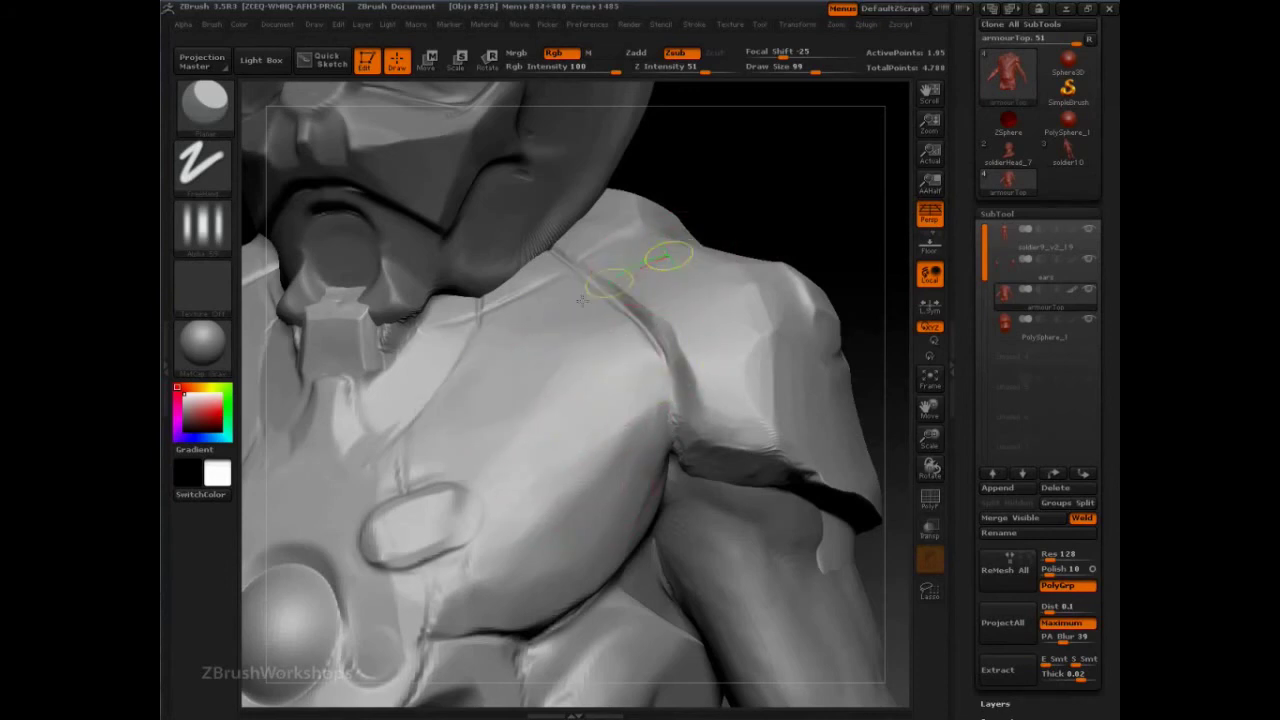
- Try carving long curved striped grooves down the chest plate along a path, and undo them
{"action": "mouse_move", "coordinate": [573, 525]}
{"action": "left_mouse_down"}
{"action": "mouse_move", "coordinate": [572, 630]}
{"action": "mouse_move", "coordinate": [562, 493]}
{"action": "mouse_move", "coordinate": [593, 312]}
{"action": "mouse_move", "coordinate": [585, 280]}
{"action": "mouse_move", "coordinate": [605, 255]}
{"action": "left_mouse_up"}
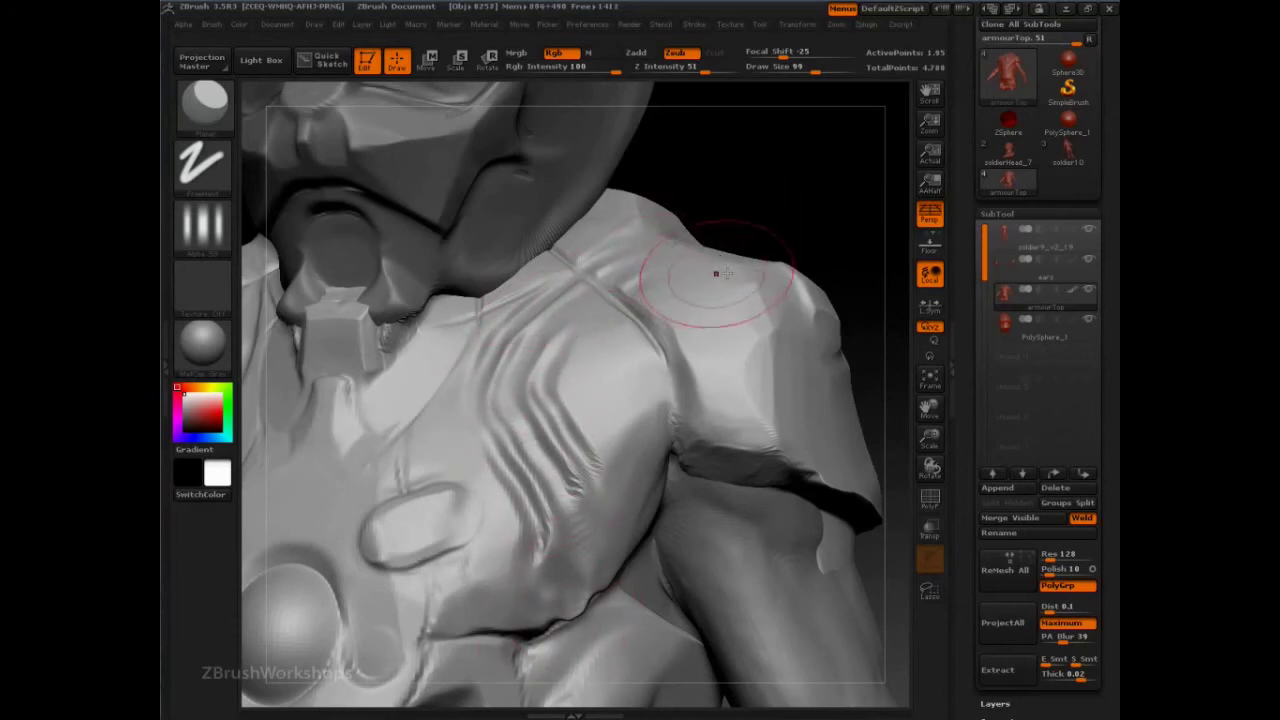
{"action": "key", "text": "ctrl"}
{"action": "key", "text": "ctrl+z"}
{"action": "key", "text": "ctrl+z"}
{"action": "key", "text": "ctrl+z"}
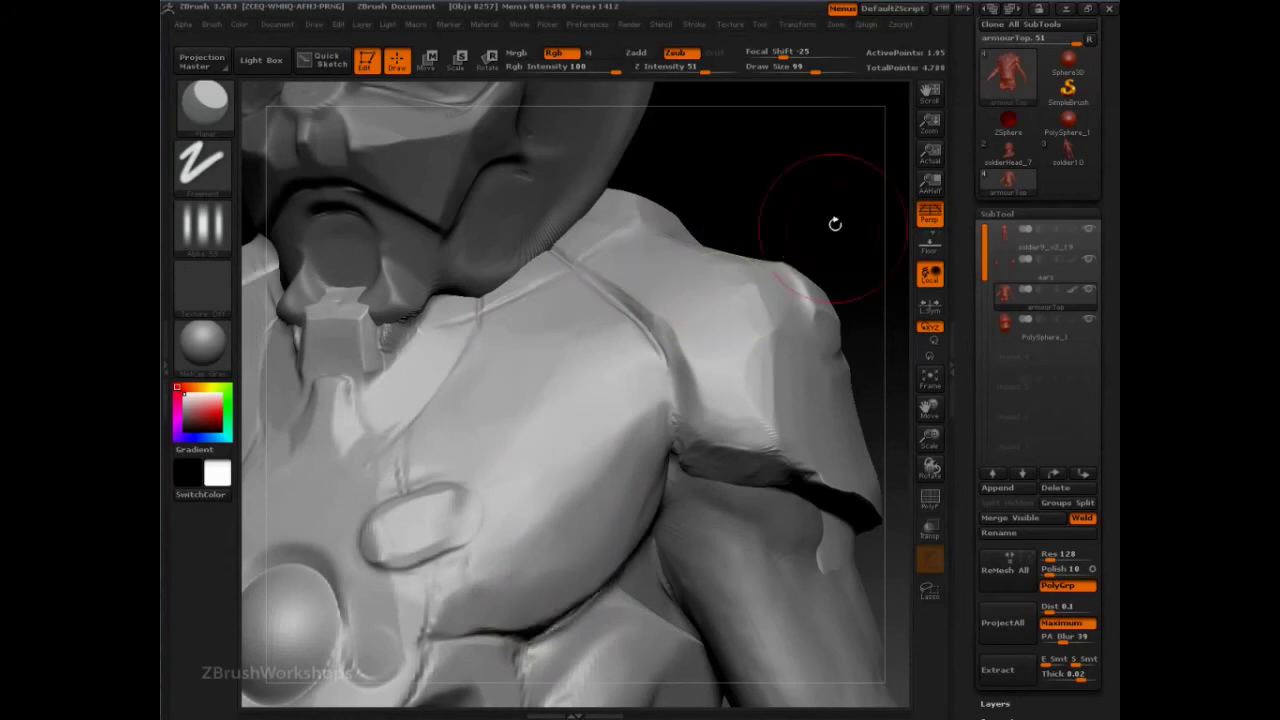
- Try further striped path strokes from the shoulder seam onto the upper chest plate
{"action": "left_click_drag", "start_coordinate": [843, 265], "coordinate": [800, 240]}
{"action": "key", "text": "ctrl+z"}
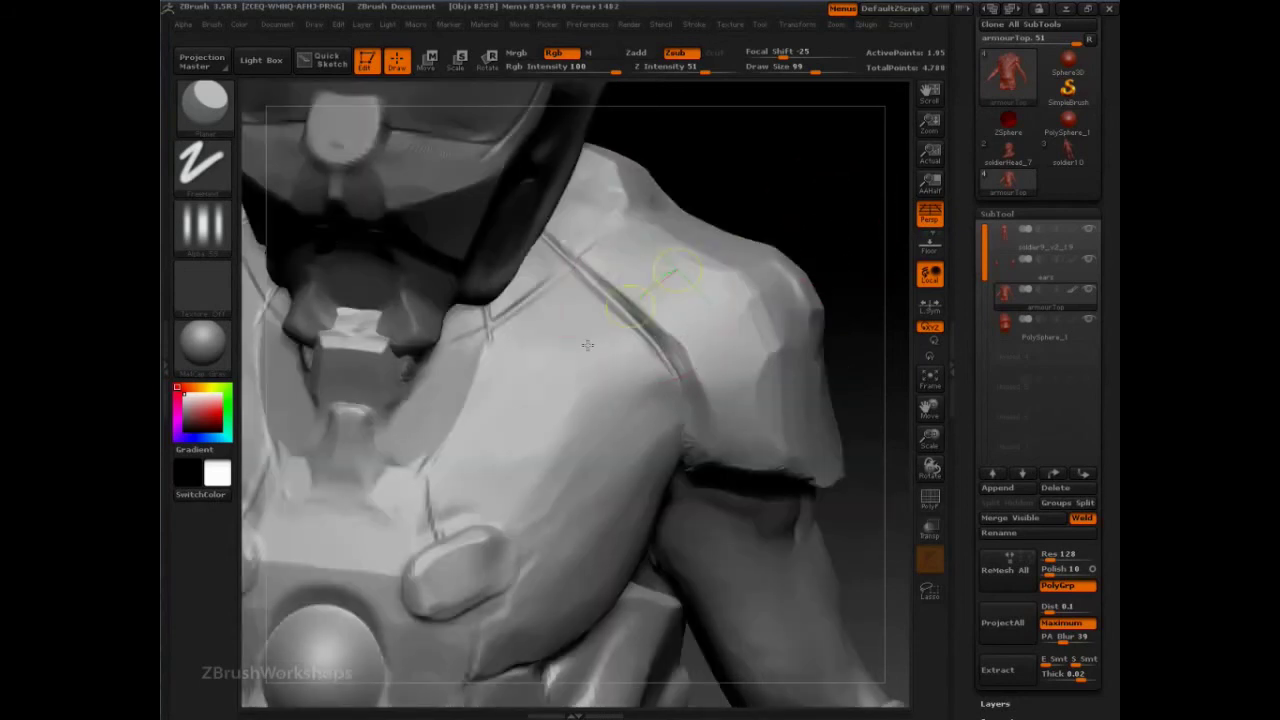
{"action": "left_click_drag", "start_coordinate": [575, 357], "coordinate": [530, 385]}
{"action": "mouse_move", "coordinate": [692, 276]}
{"action": "left_mouse_down"}
{"action": "mouse_move", "coordinate": [603, 340]}
{"action": "mouse_move", "coordinate": [502, 372]}
{"action": "left_mouse_up"}
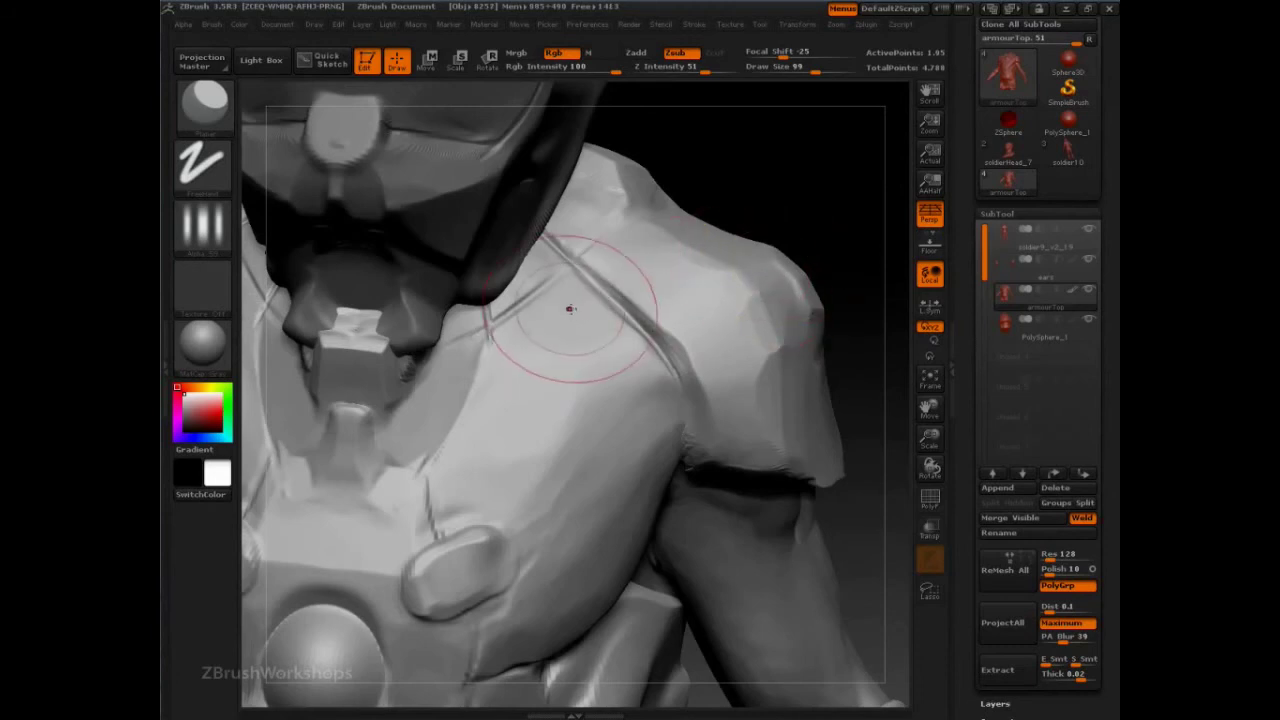
- Switch to the Magnify brush with its dots stroke and turn on SnapToTrack for its path backtrack
{"action": "key", "text": "b"}
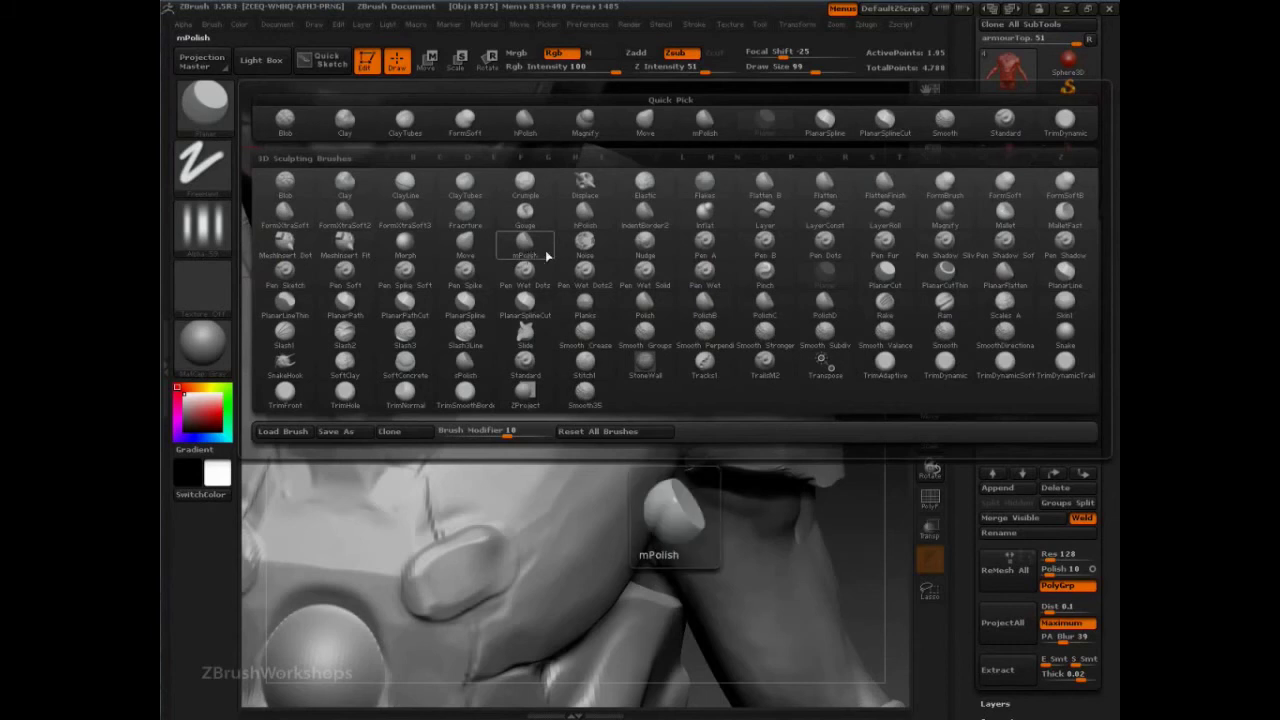
{"action": "left_click", "coordinate": [938, 214]}
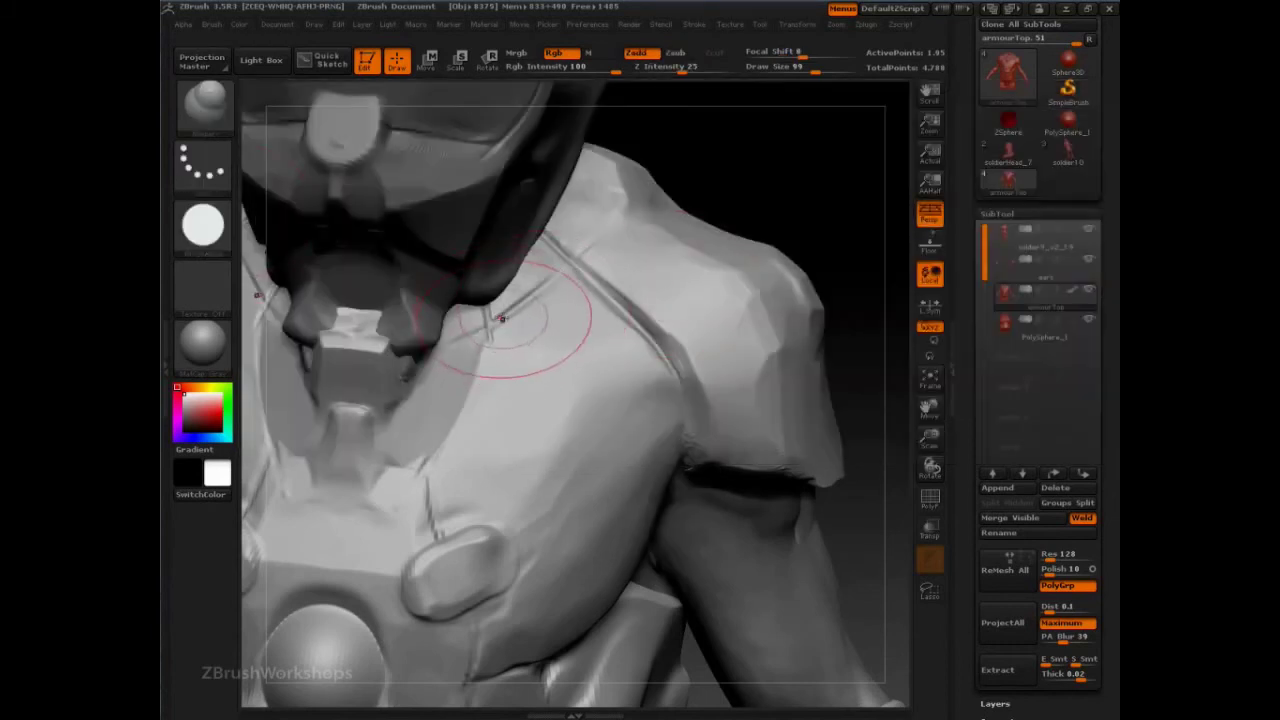
{"action": "left_click", "coordinate": [695, 25]}
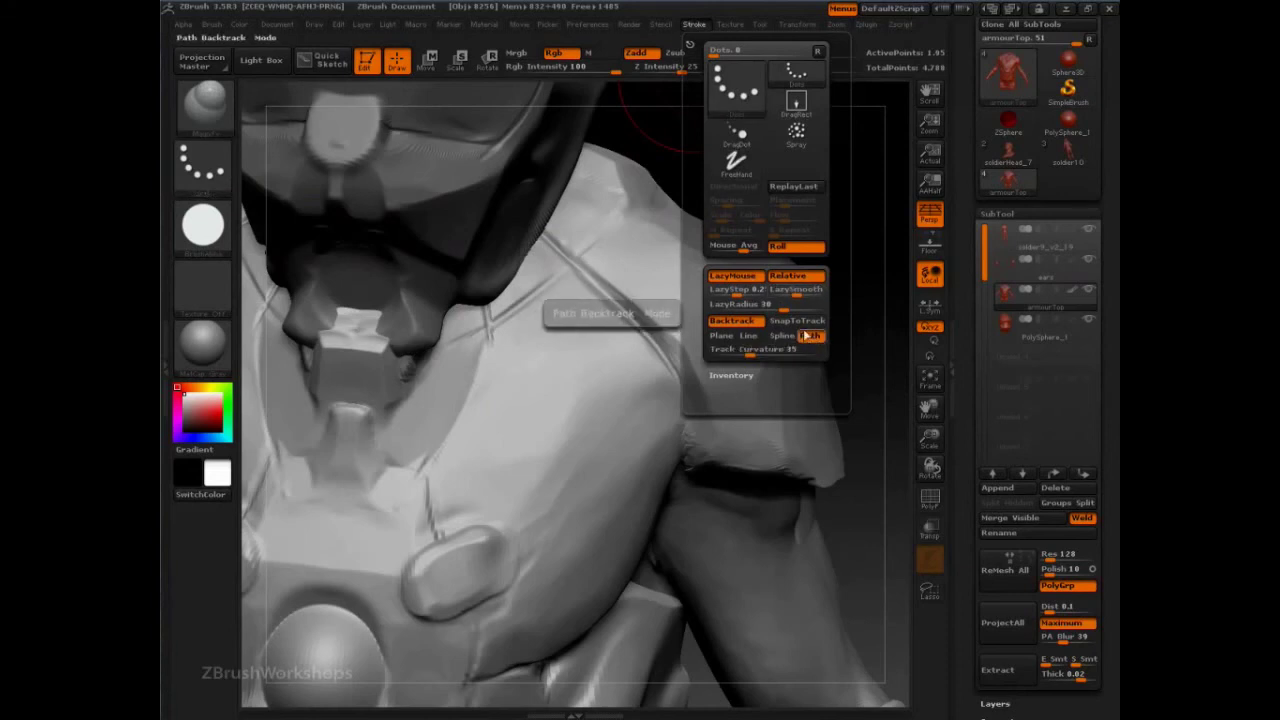
{"action": "left_click", "coordinate": [797, 320]}
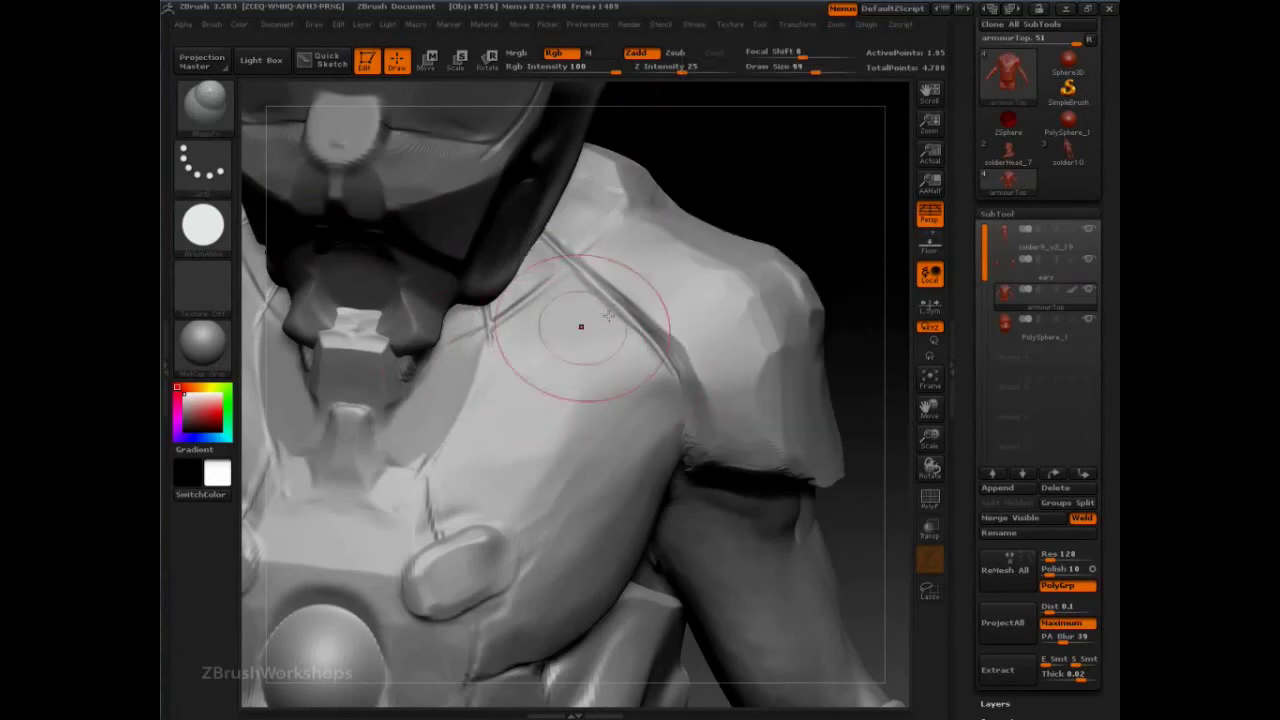
- Set the draw size to 44 and try a stroke near the shoulder seam
{"action": "key", "text": "s"}
{"action": "mouse_move", "coordinate": [623, 276]}
{"action": "left_mouse_down"}
{"action": "mouse_move", "coordinate": [611, 276]}
{"action": "mouse_move", "coordinate": [640, 268]}
{"action": "mouse_move", "coordinate": [565, 322]}
{"action": "mouse_move", "coordinate": [509, 624]}
{"action": "mouse_move", "coordinate": [438, 650]}
{"action": "mouse_move", "coordinate": [543, 556]}
{"action": "mouse_move", "coordinate": [538, 445]}
{"action": "mouse_move", "coordinate": [608, 312]}
{"action": "mouse_move", "coordinate": [684, 268]}
{"action": "mouse_move", "coordinate": [738, 274]}
{"action": "left_mouse_up"}
{"action": "key", "text": "ctrl+z"}
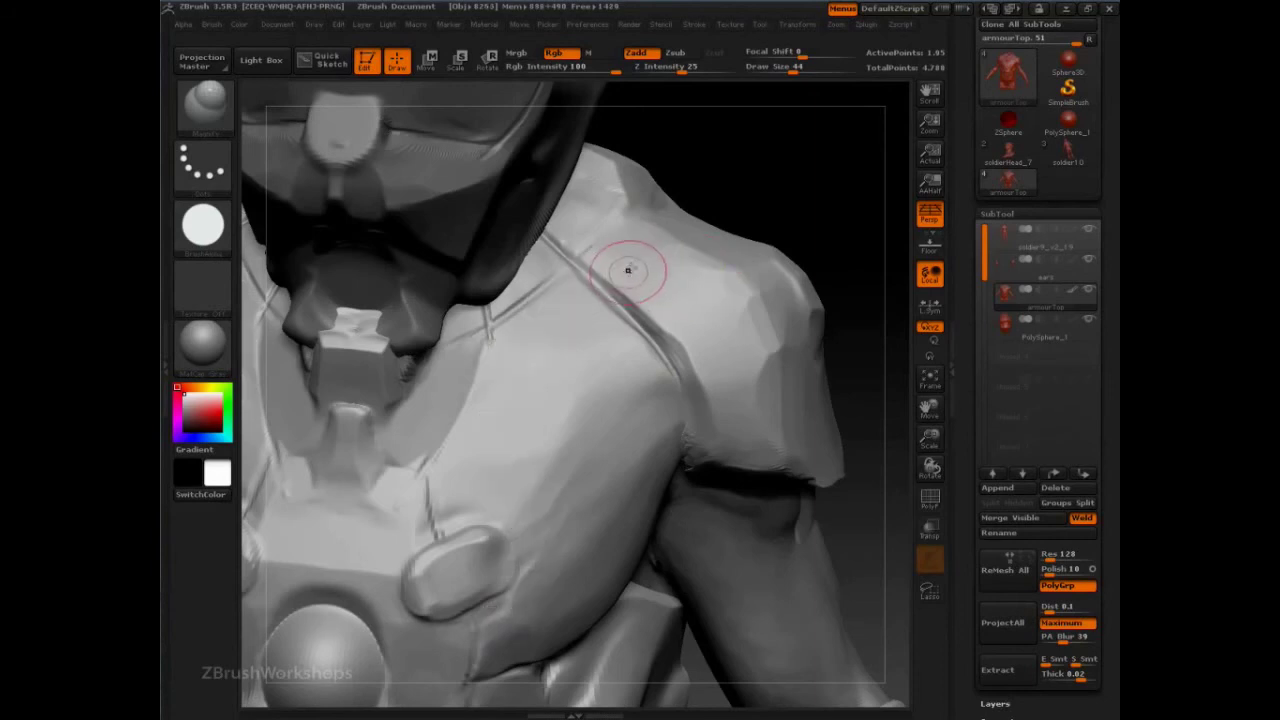
- Set the draw size to 16 and stamp rows of round details along the chest plate's inner edge and across its middle
{"action": "key", "text": "s"}
{"action": "left_click_drag", "start_coordinate": [637, 268], "coordinate": [619, 268]}
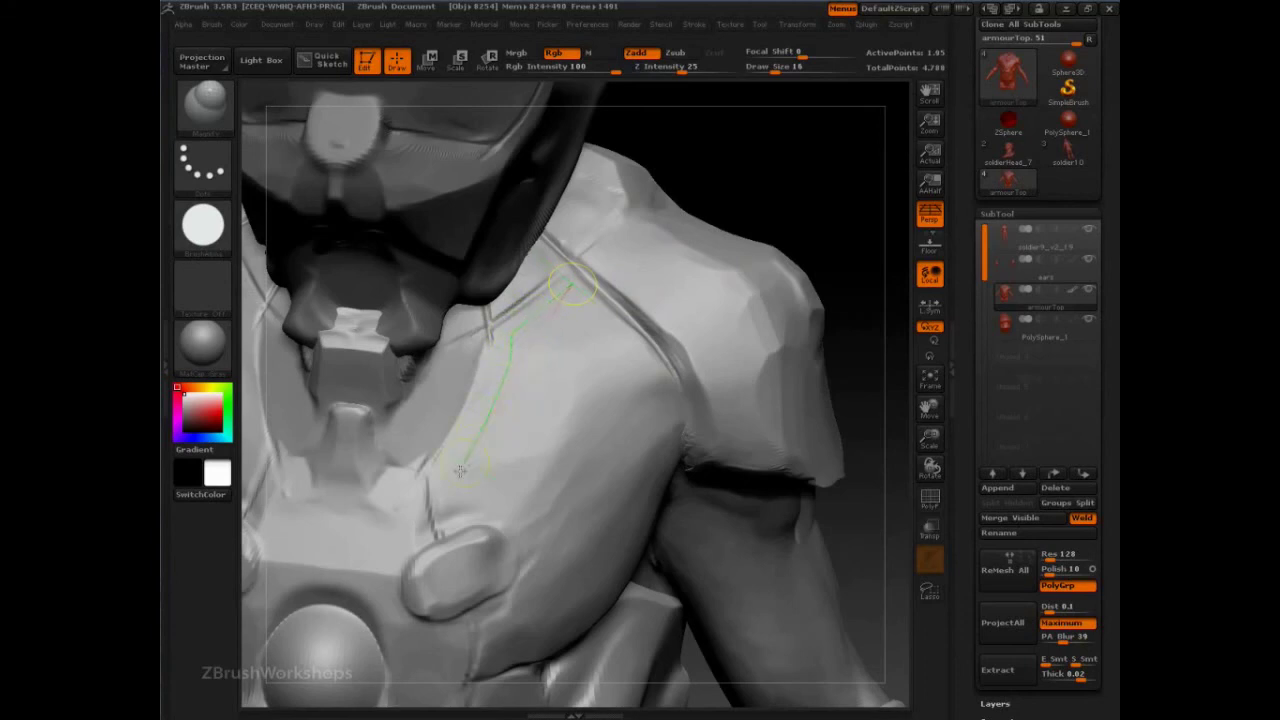
{"action": "left_click_drag", "start_coordinate": [460, 470], "coordinate": [484, 428]}
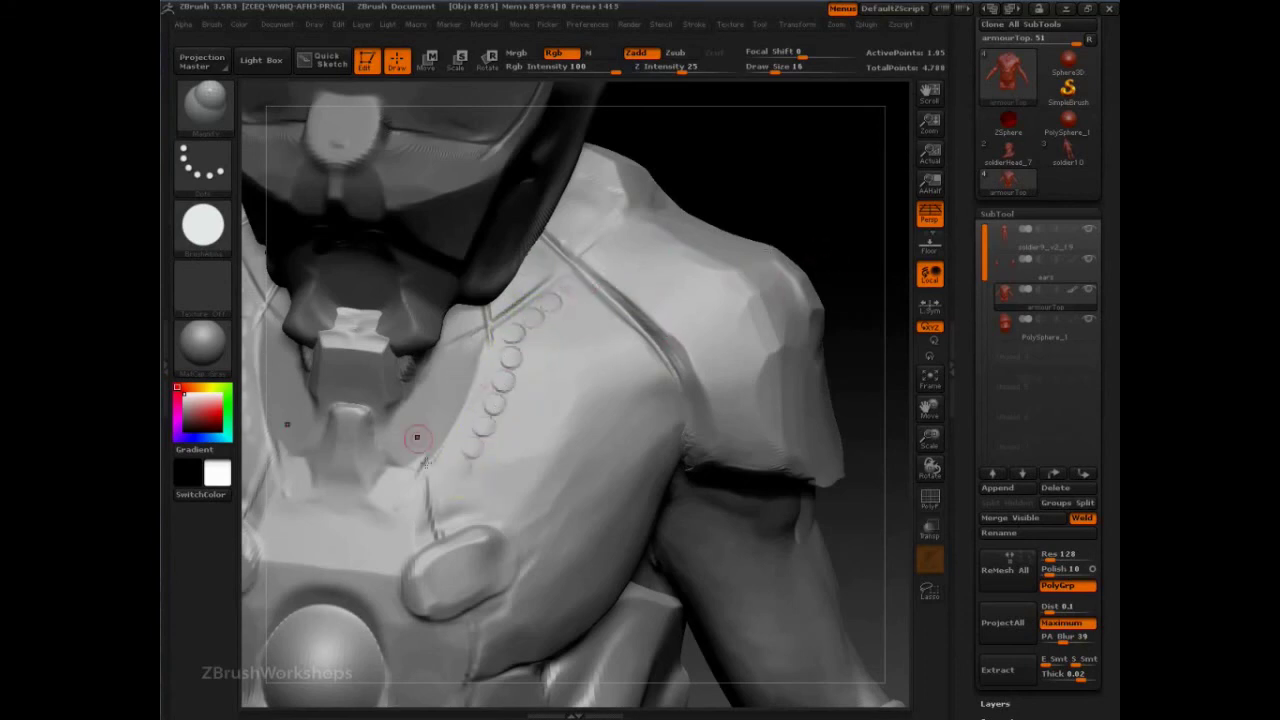
{"action": "left_click_drag", "start_coordinate": [459, 523], "coordinate": [451, 486]}
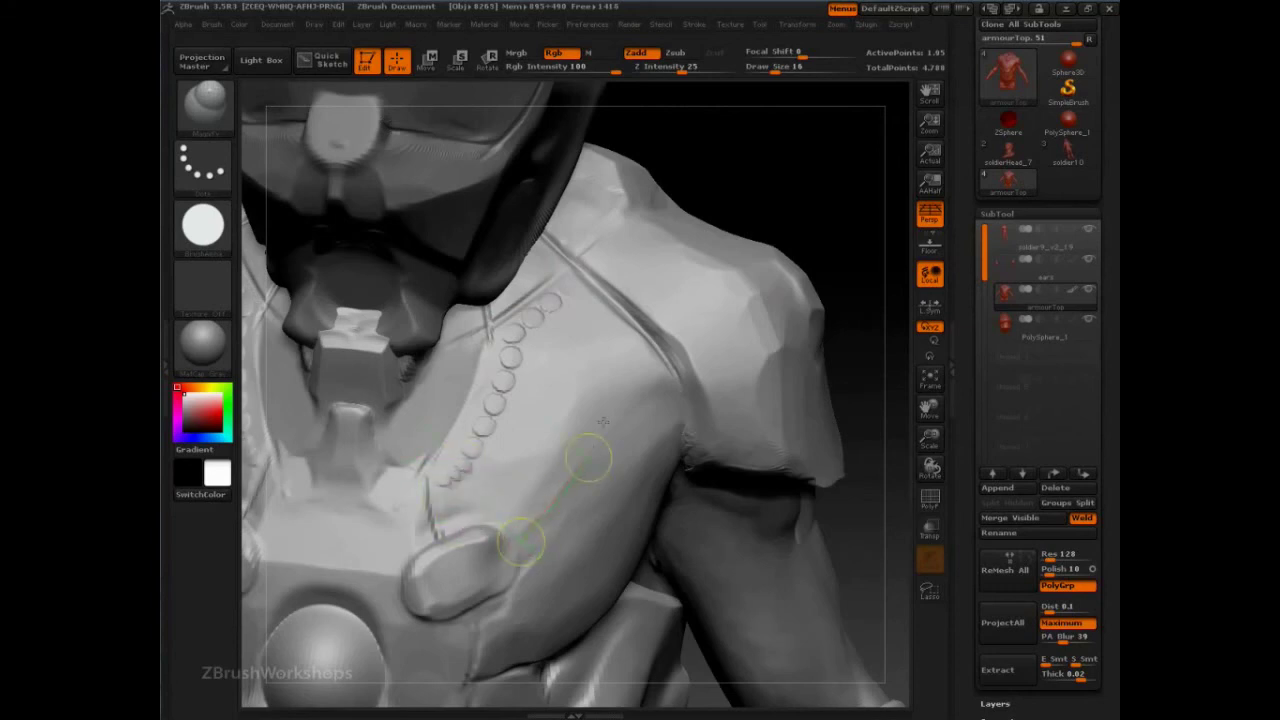
{"action": "mouse_move", "coordinate": [604, 334]}
{"action": "left_mouse_down"}
{"action": "mouse_move", "coordinate": [614, 385]}
{"action": "mouse_move", "coordinate": [600, 425]}
{"action": "mouse_move", "coordinate": [495, 553]}
{"action": "left_mouse_up"}
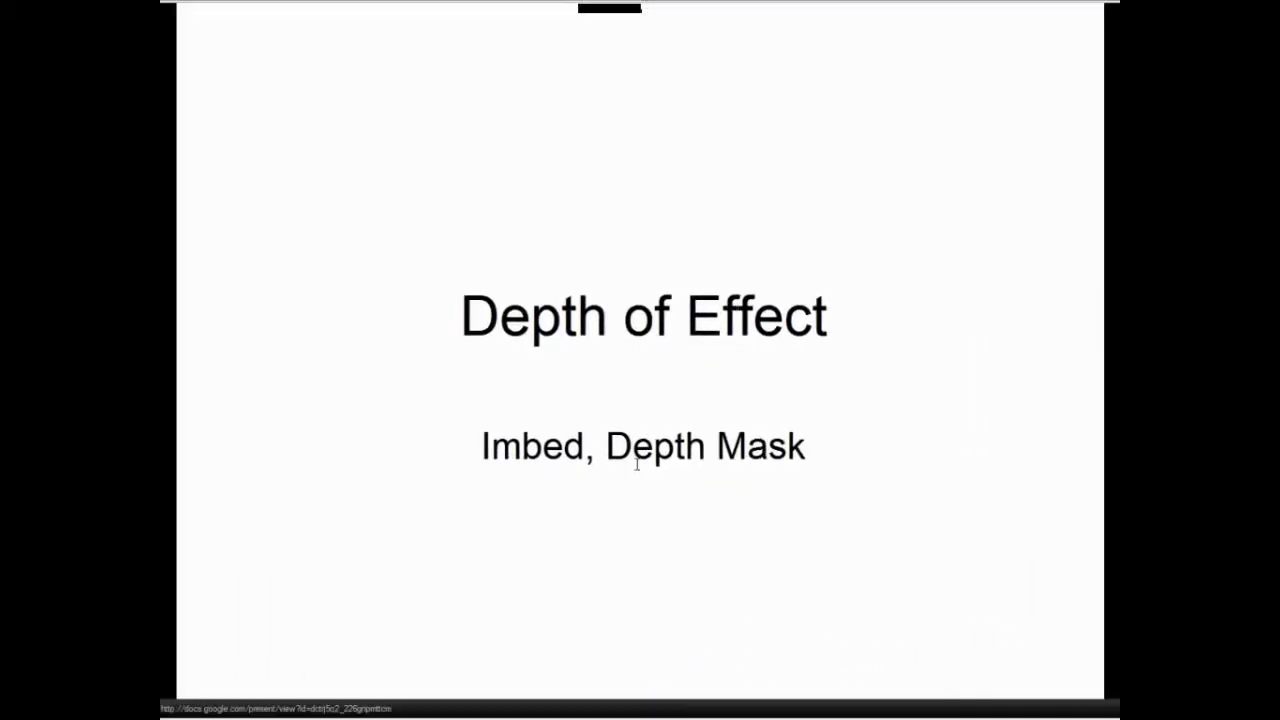
{"action": "left_click", "coordinate": [701, 465]}
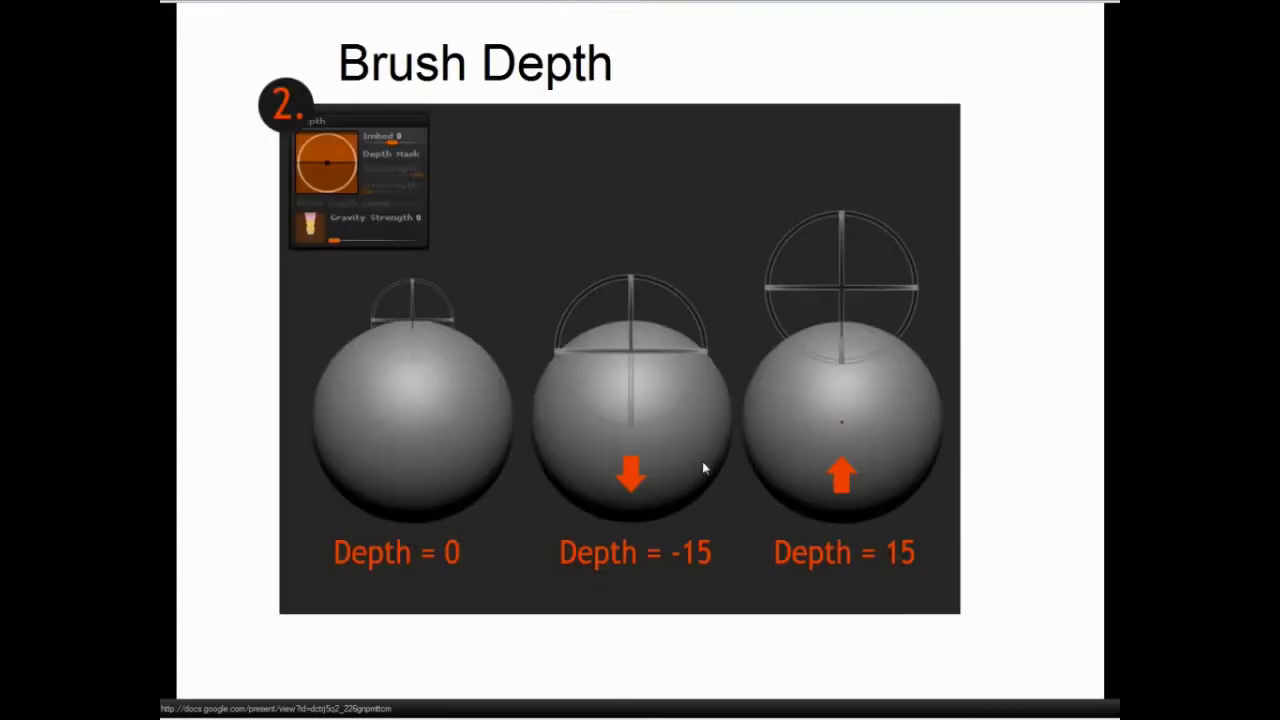